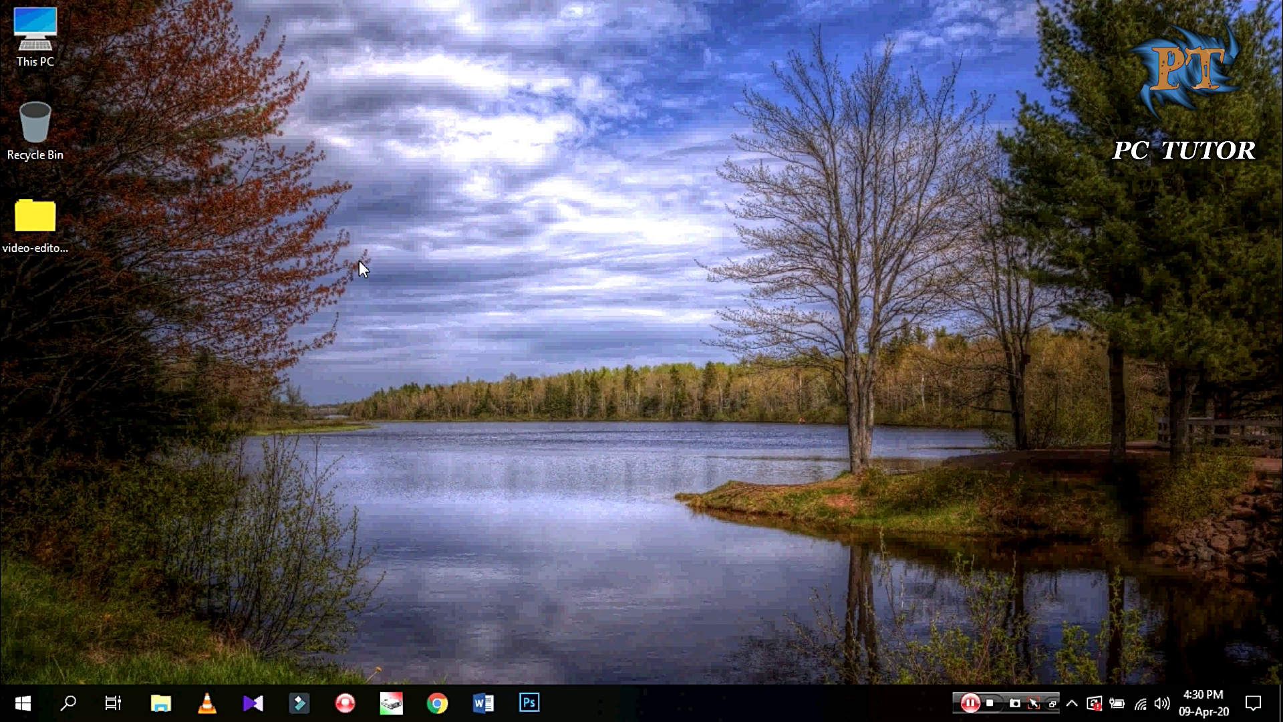
pyautogui.rightClick(478, 240)
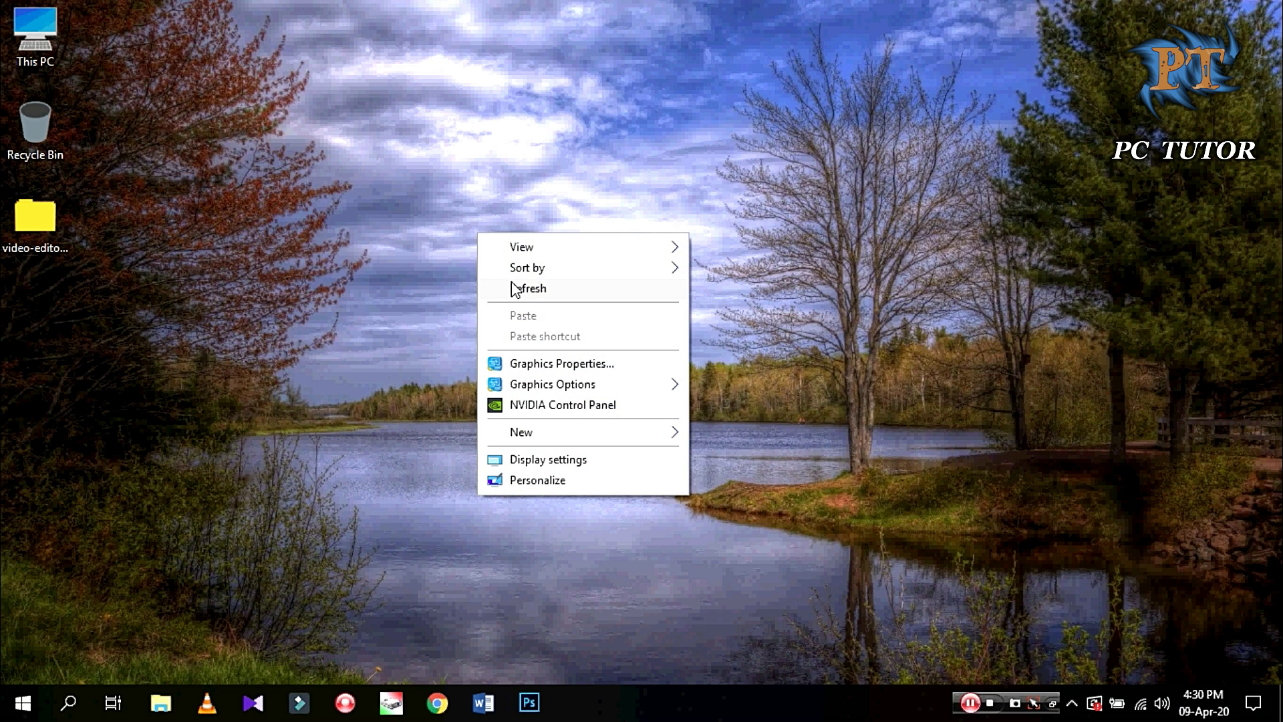
pyautogui.click(512, 289)
pyautogui.rightClick(434, 170)
pyautogui.click(509, 228)
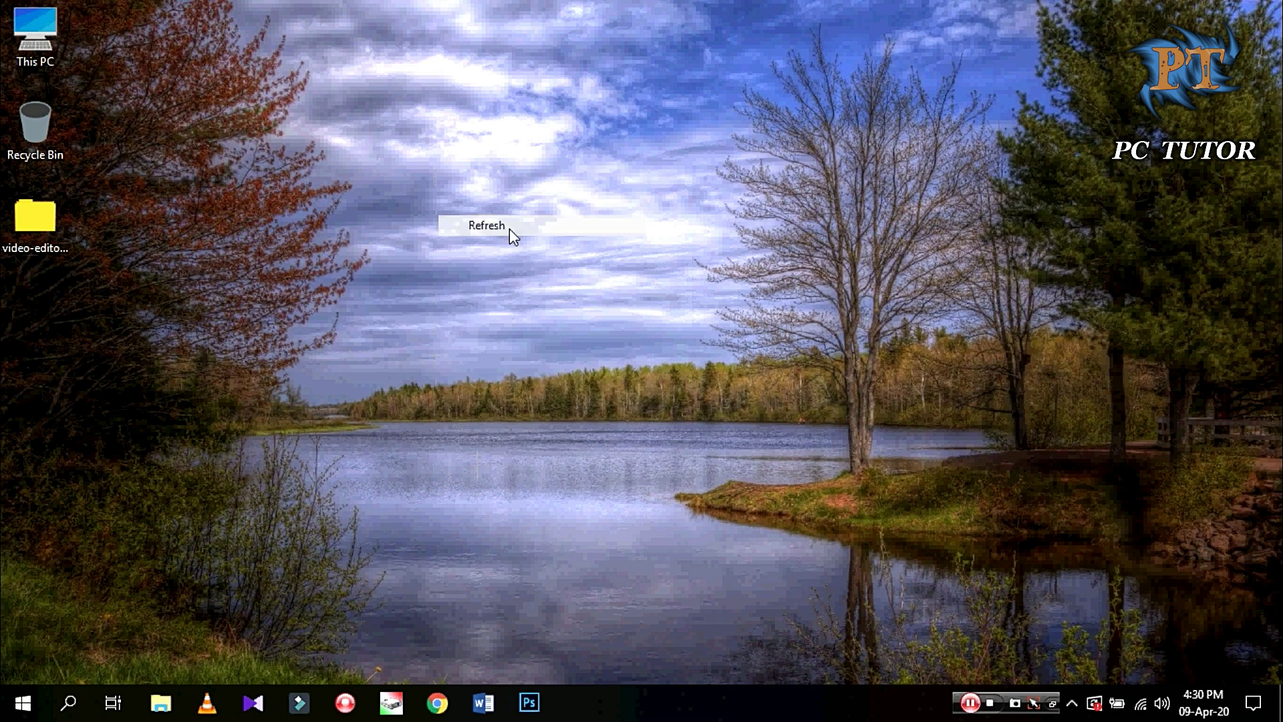
# Open Local Disk (C:) from This PC and turn off the display of hidden items
pyautogui.doubleClick(35, 33)
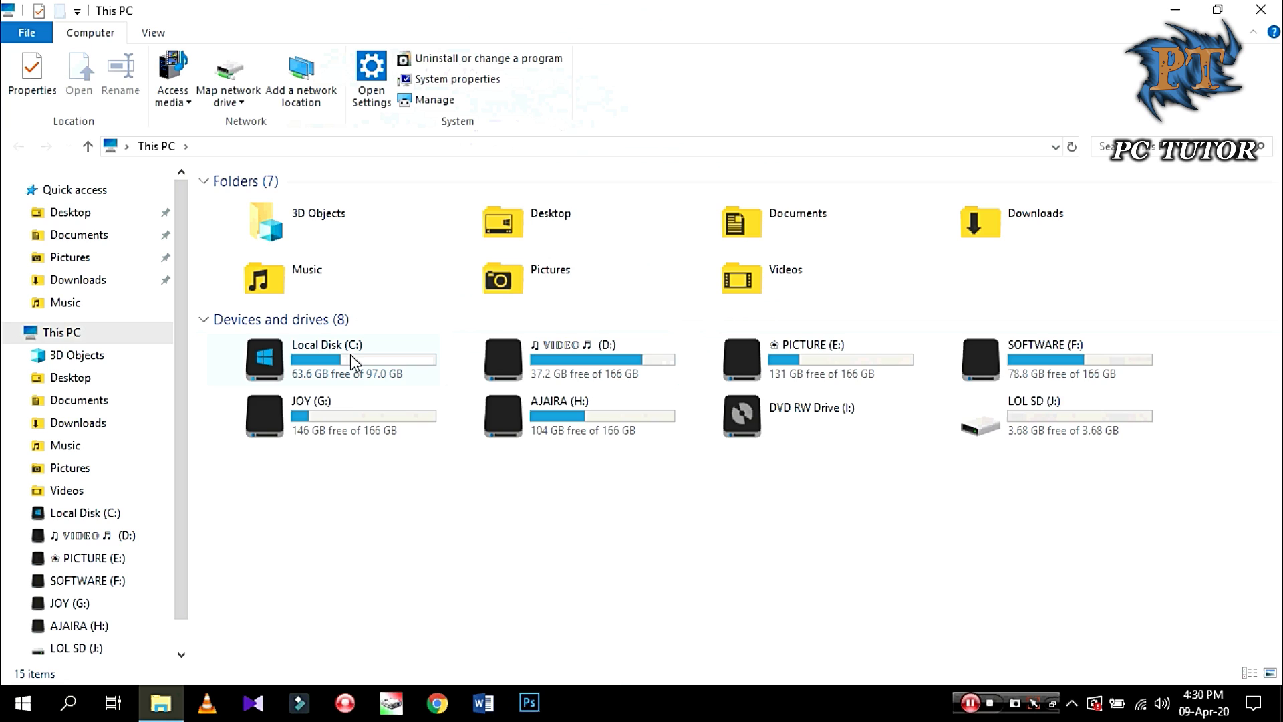
pyautogui.doubleClick(353, 361)
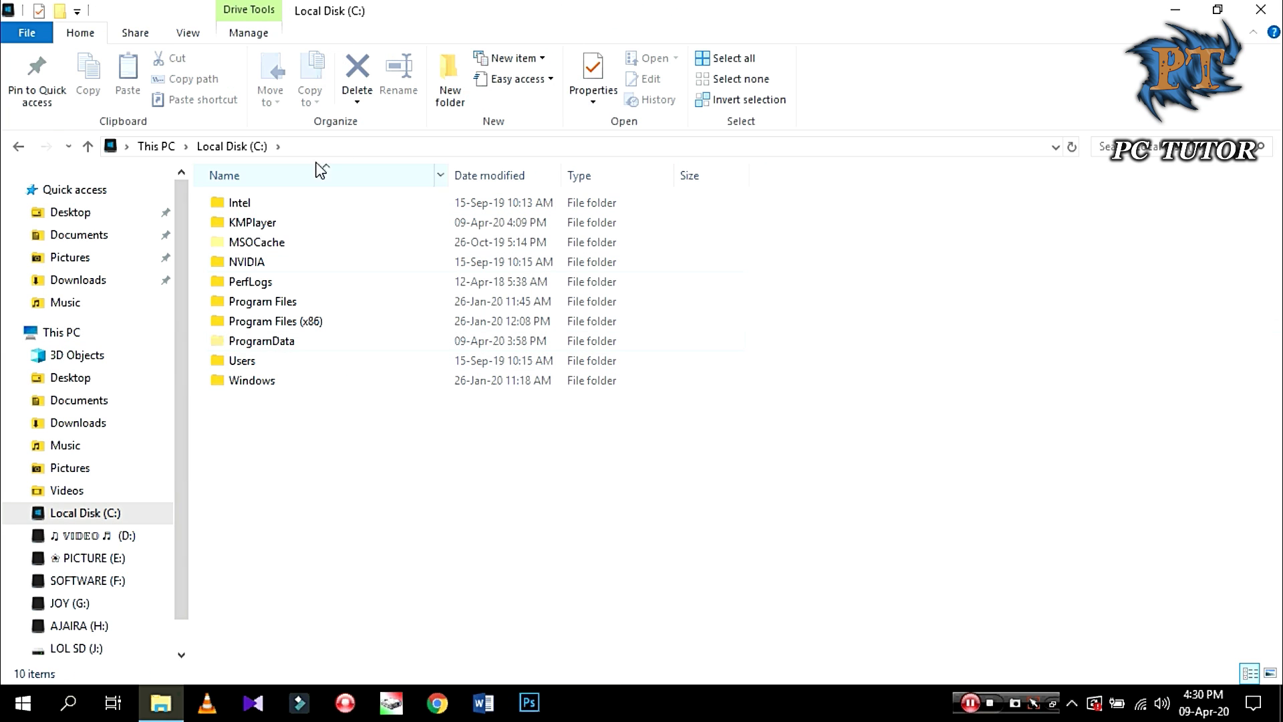
pyautogui.click(188, 32)
pyautogui.click(688, 99)
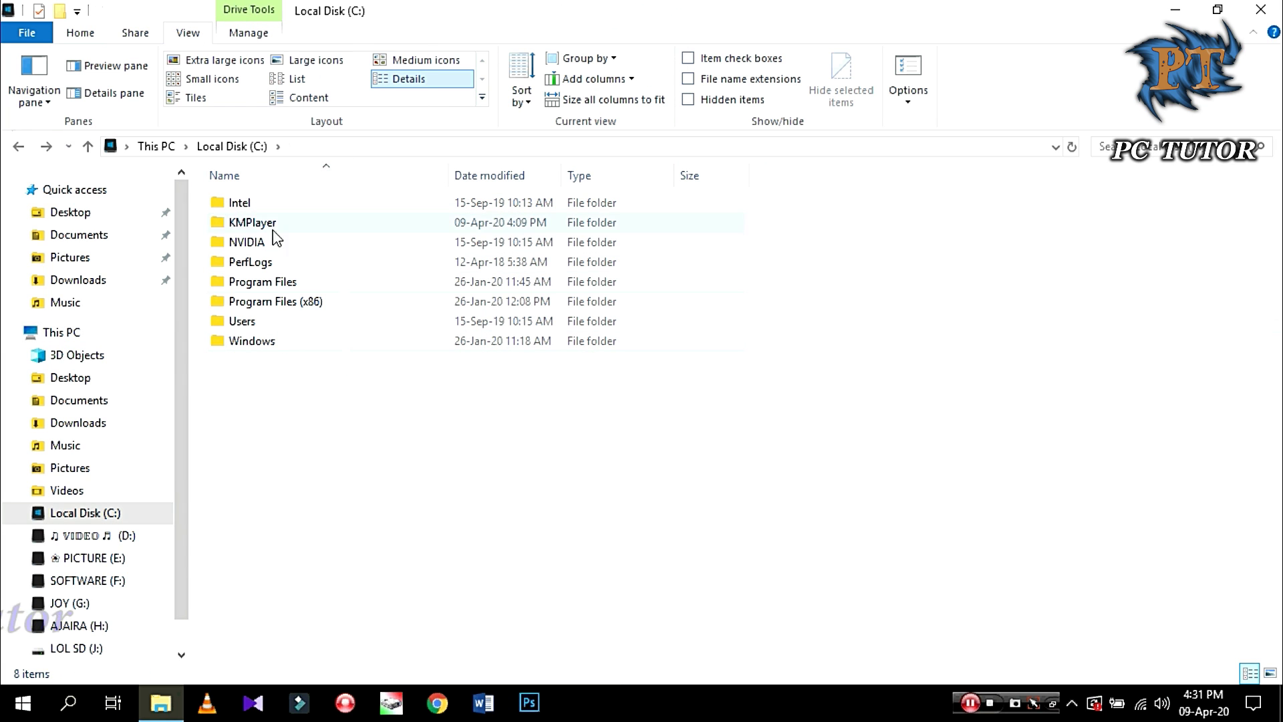
# Open the Users folder and go into the personal user profile folder
pyautogui.doubleClick(242, 322)
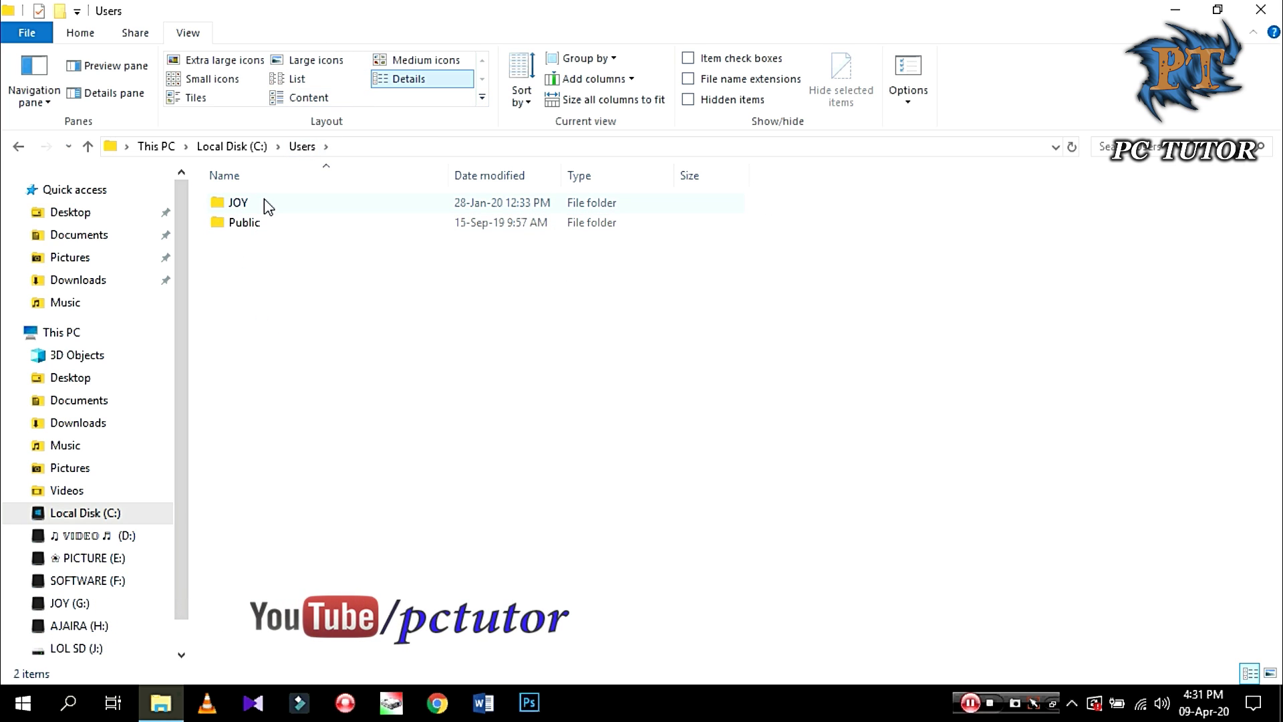
pyautogui.moveTo(264, 200)
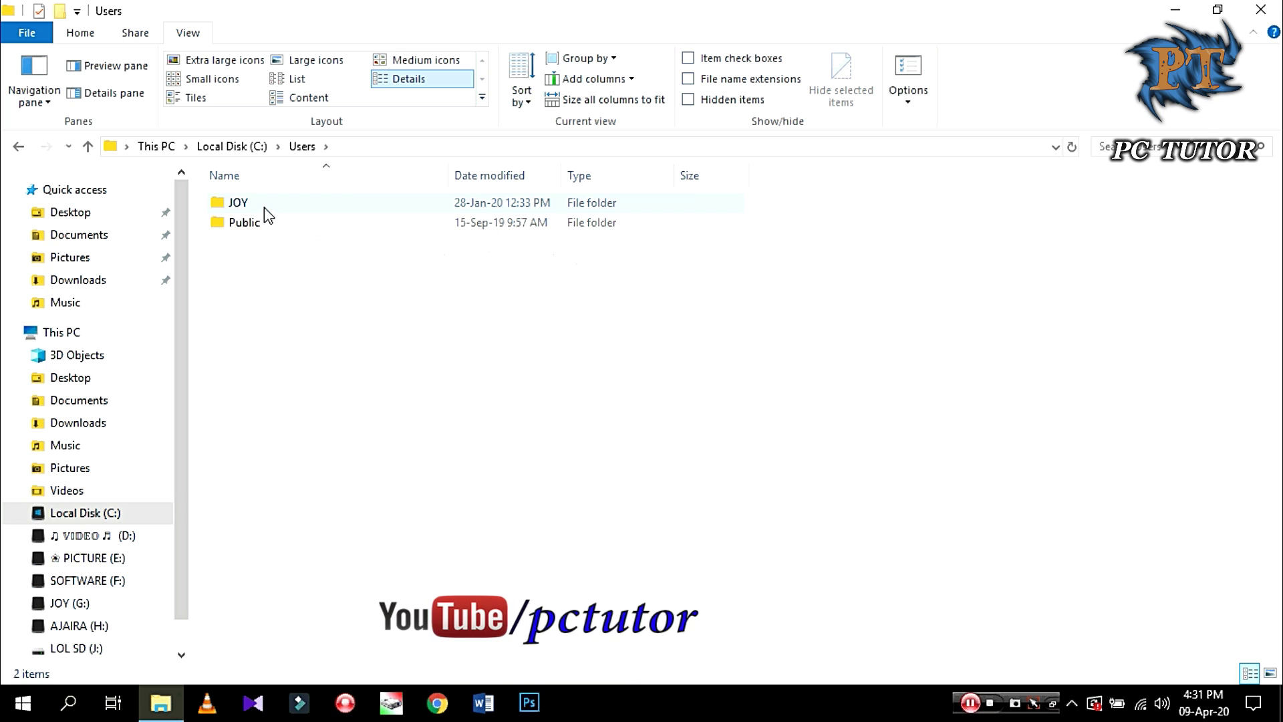
pyautogui.doubleClick(263, 207)
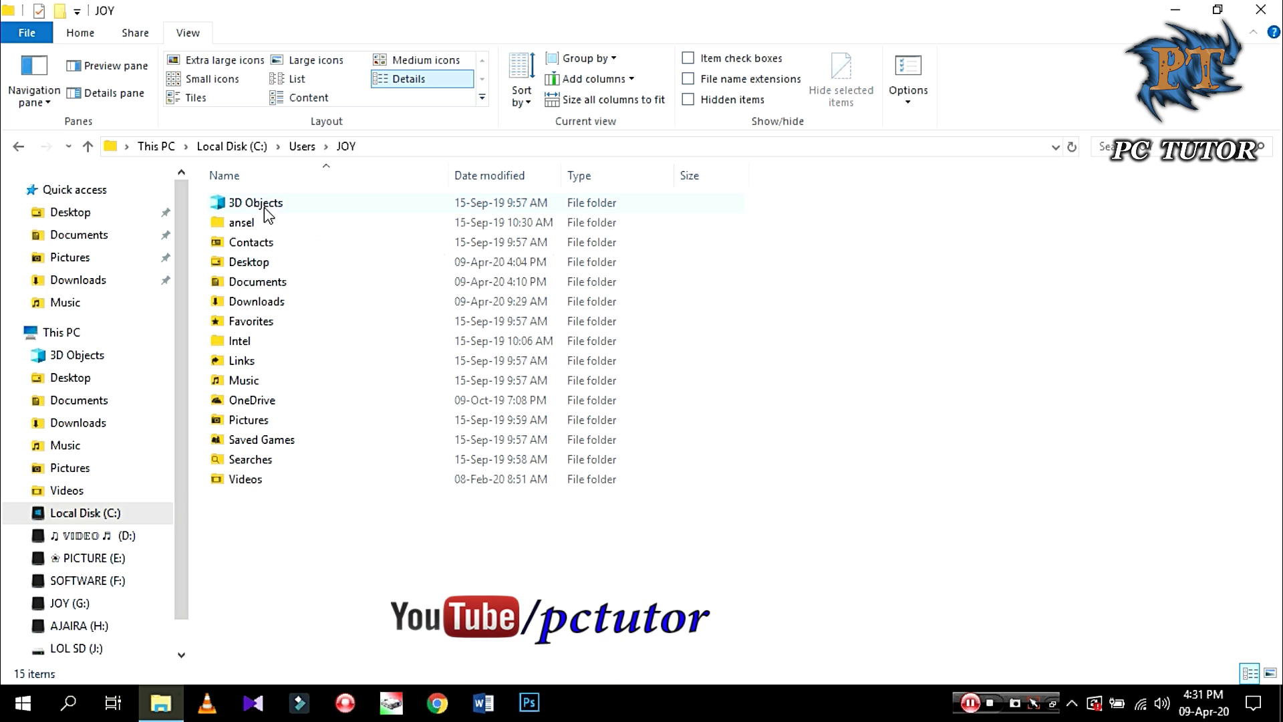
pyautogui.moveTo(283, 521); pyautogui.dragTo(307, 165)
pyautogui.click(294, 518)
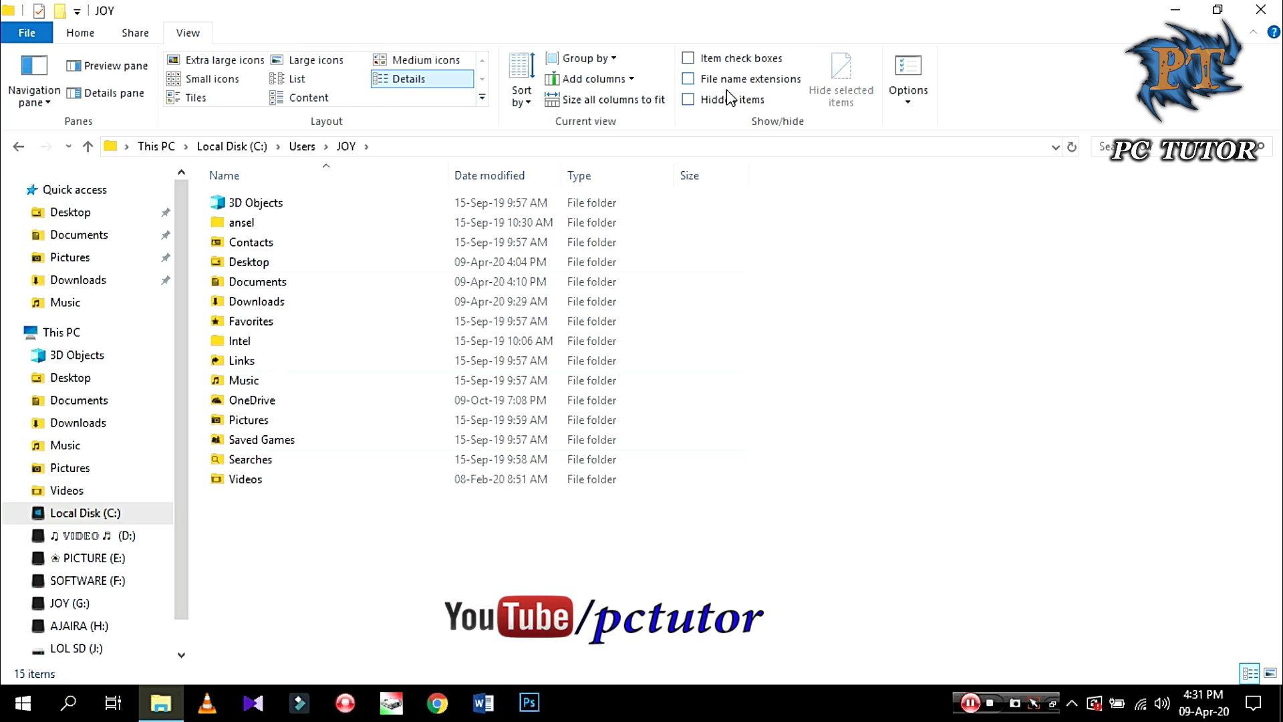
# Show hidden items and go to AppData\LocalLow\Microsoft\CryptnetUrlCache\Content
pyautogui.click(689, 100)
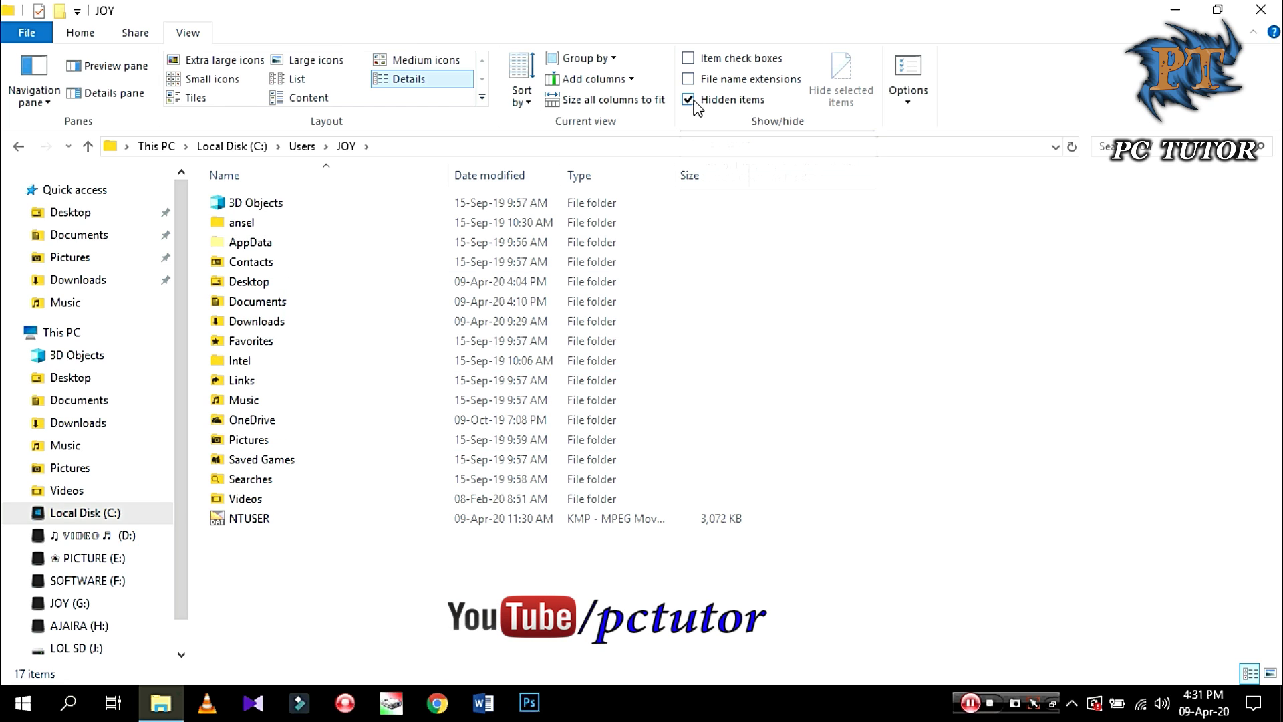
pyautogui.doubleClick(262, 243)
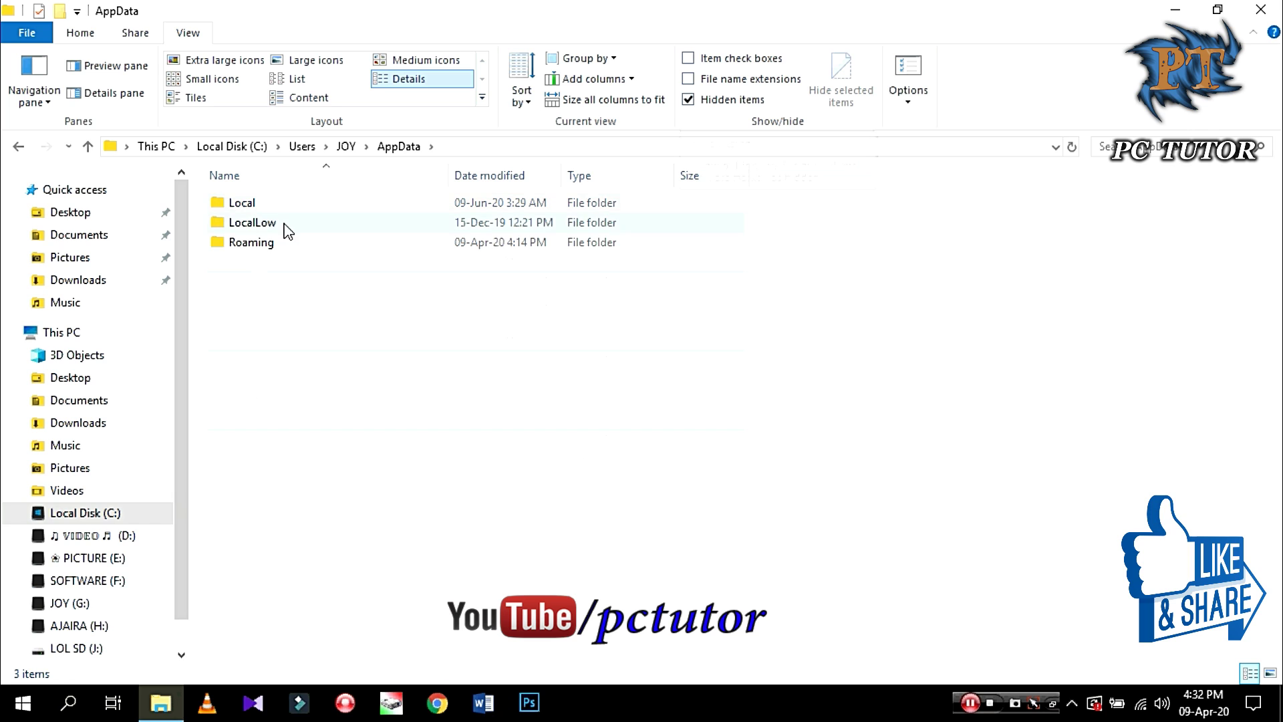
pyautogui.doubleClick(284, 228)
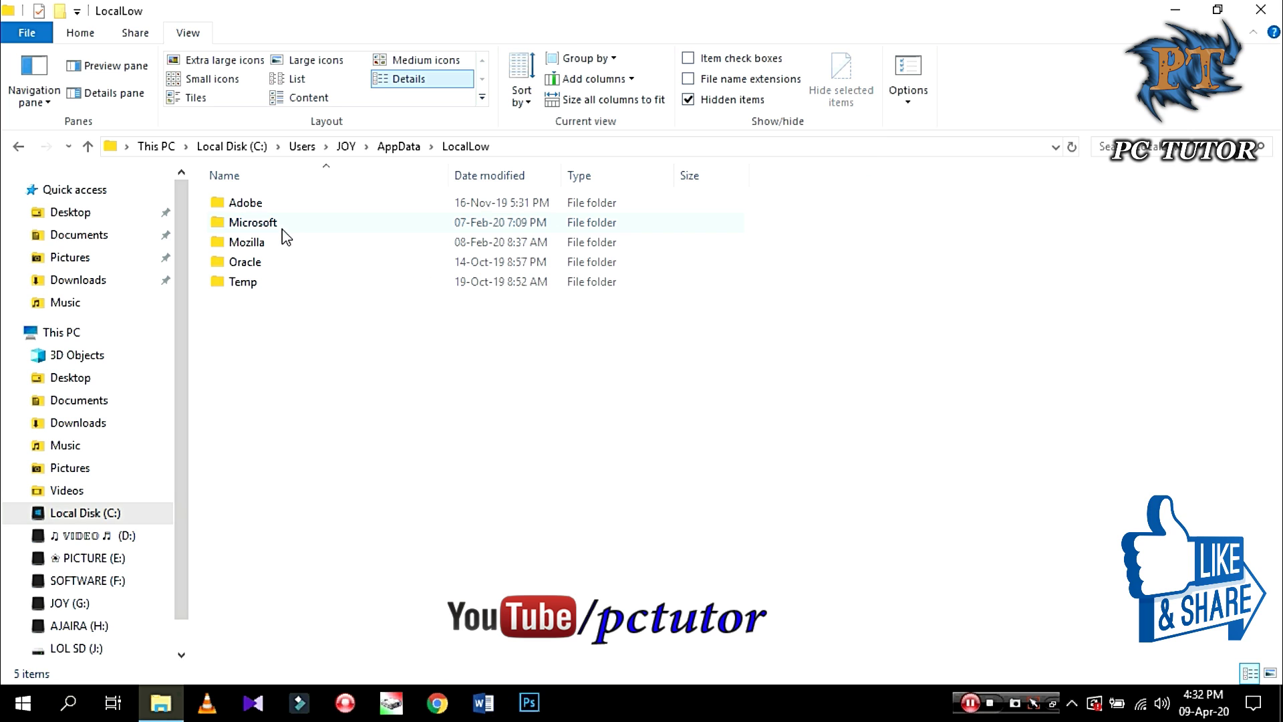
pyautogui.doubleClick(277, 227)
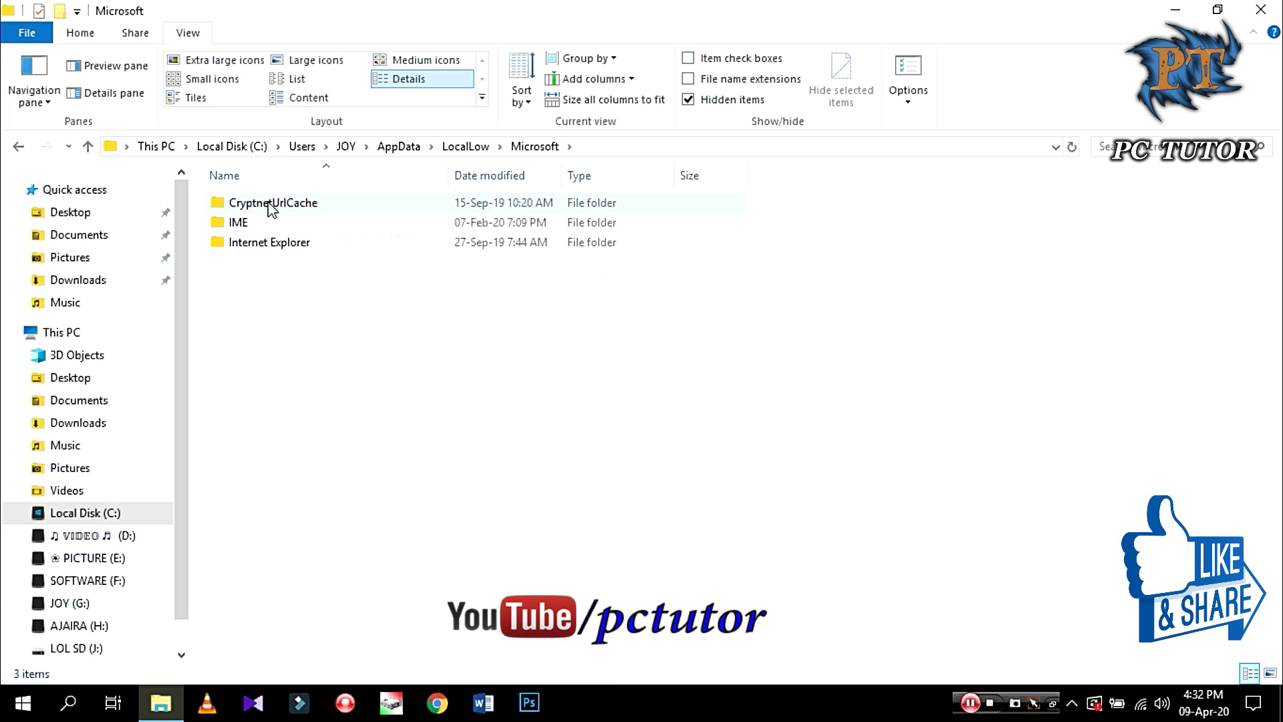
pyautogui.doubleClick(300, 209)
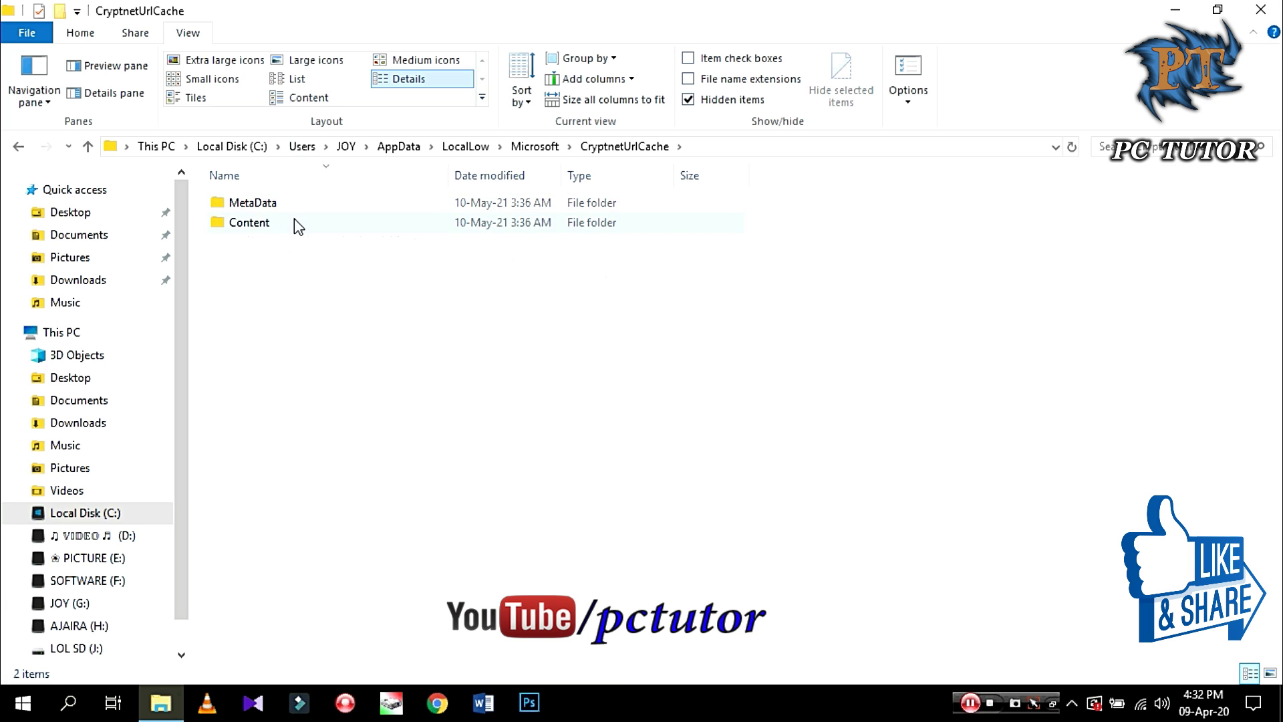
pyautogui.doubleClick(267, 223)
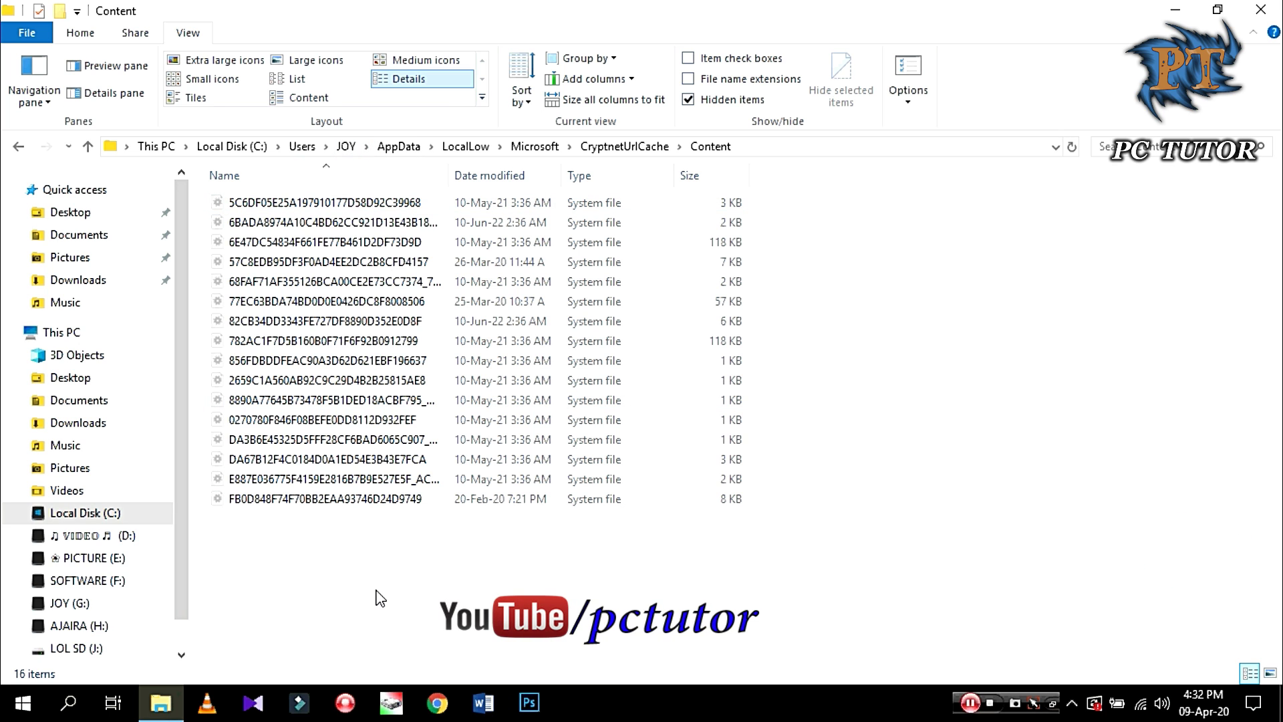
# Delete all the files in the Content folder
pyautogui.moveTo(380, 597); pyautogui.dragTo(426, 189)
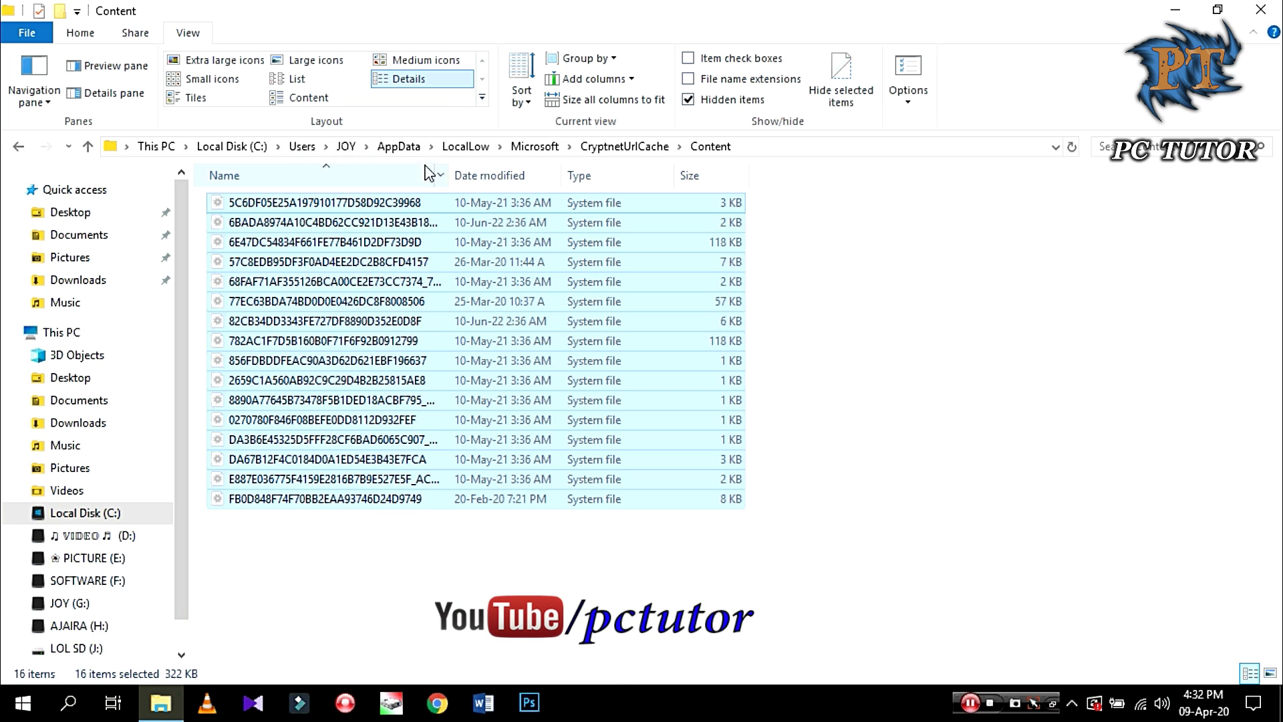
pyautogui.click(410, 586)
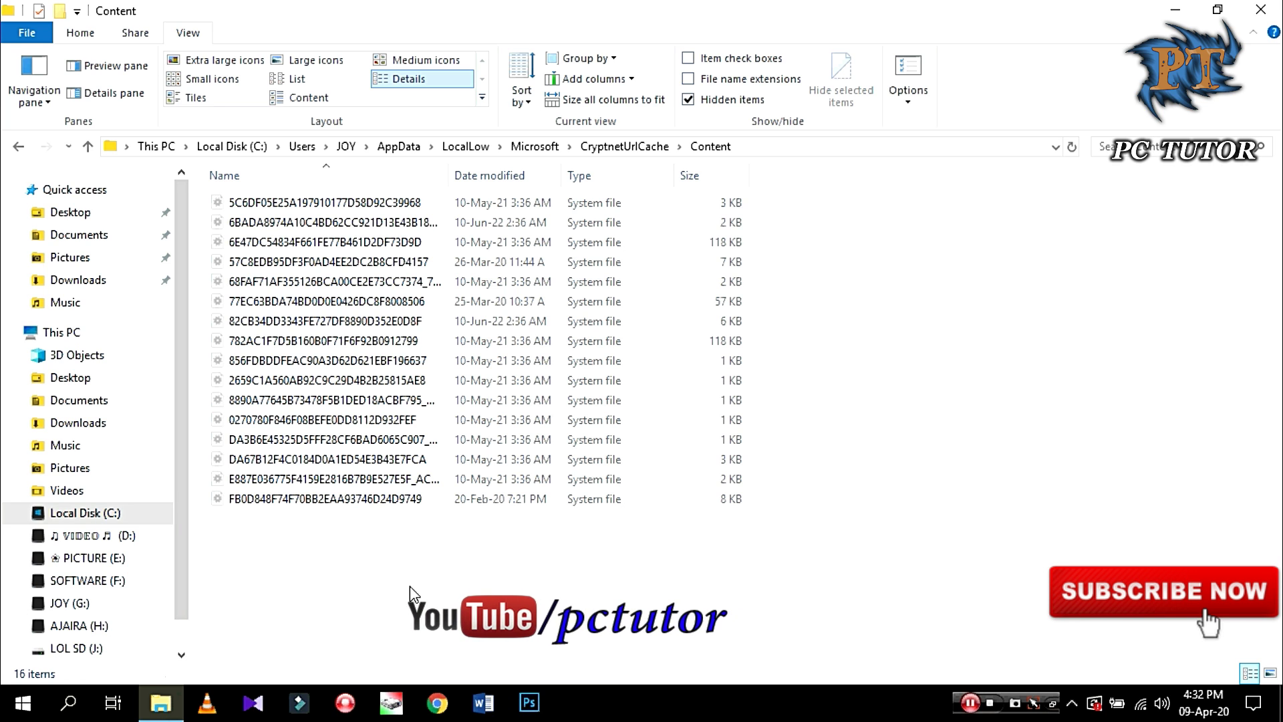
pyautogui.hotkey('ctrl', 'a')
pyautogui.press('Delete')
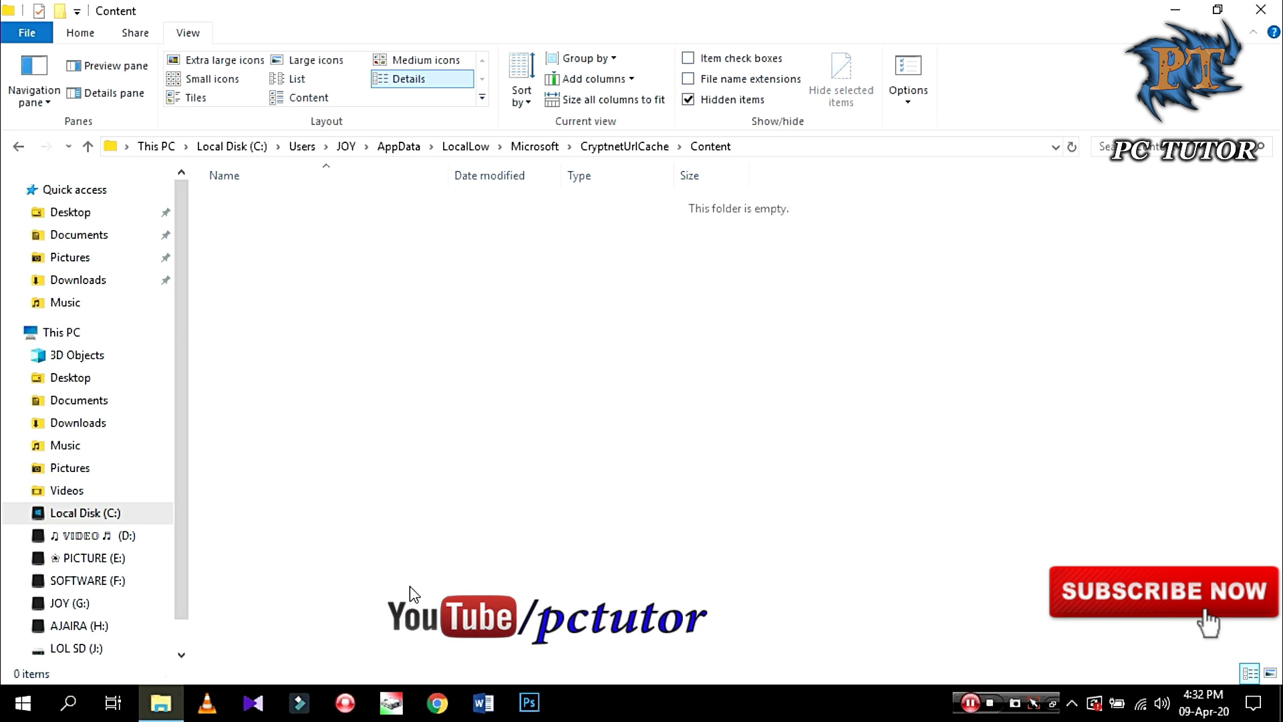
# Go back to CryptnetUrlCache and delete all the files in its MetaData folder
pyautogui.click(19, 146)
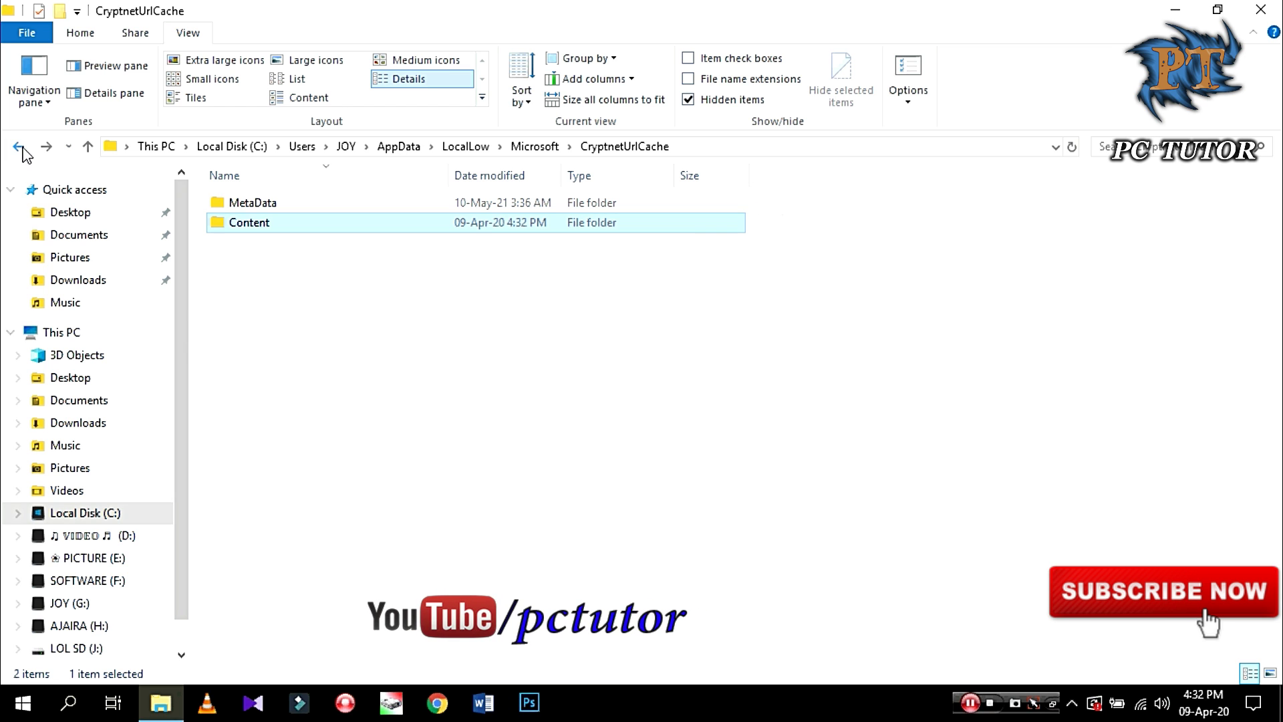
pyautogui.doubleClick(252, 203)
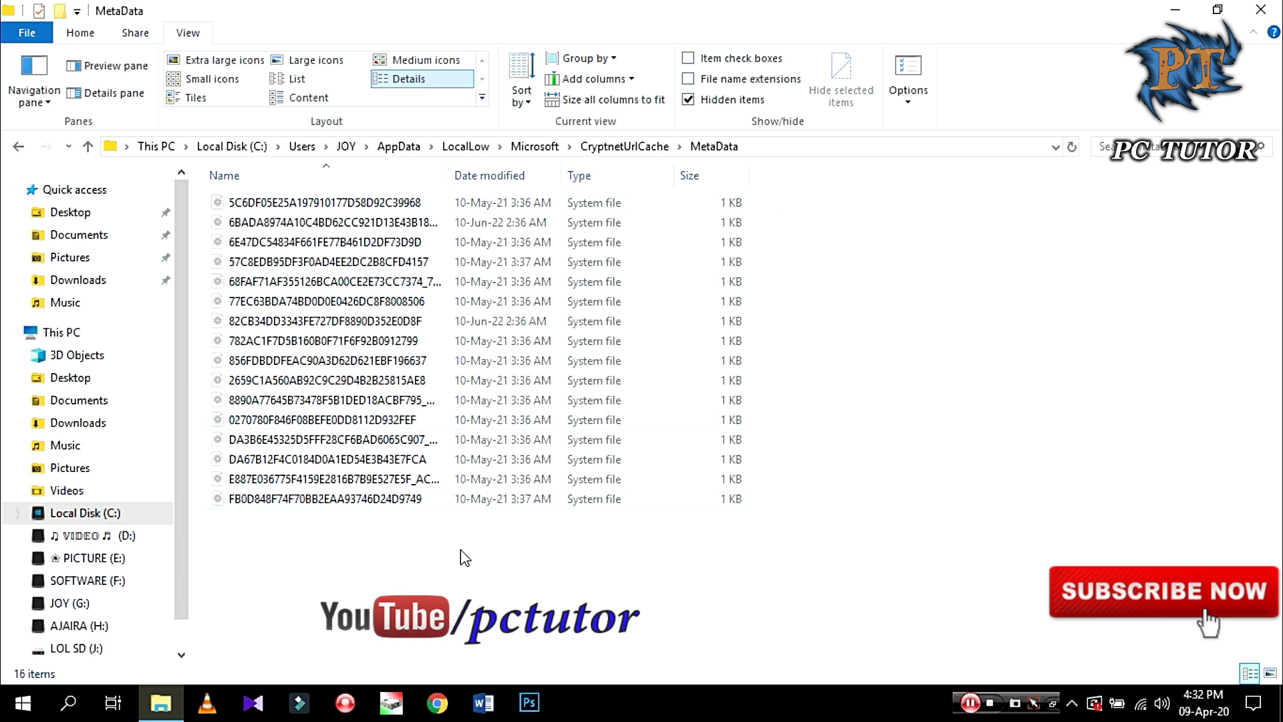
pyautogui.hotkey('ctrl', 'a')
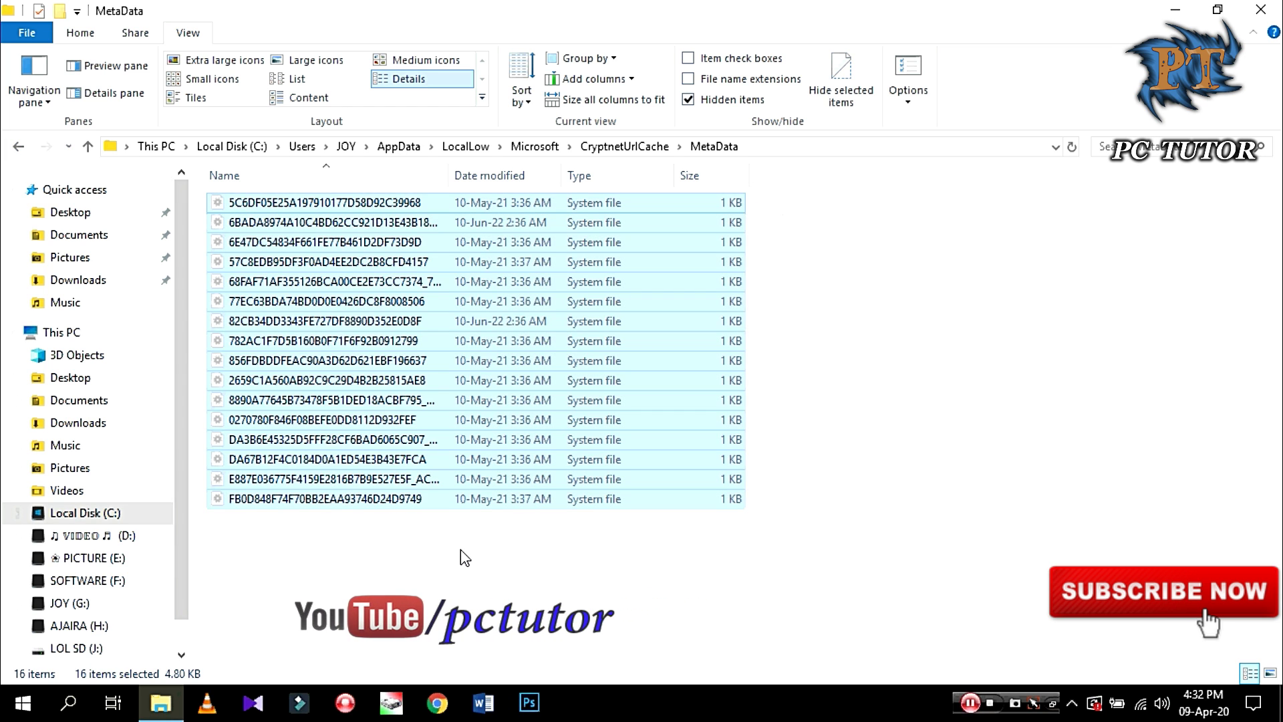
pyautogui.rightClick(511, 362)
pyautogui.click(557, 609)
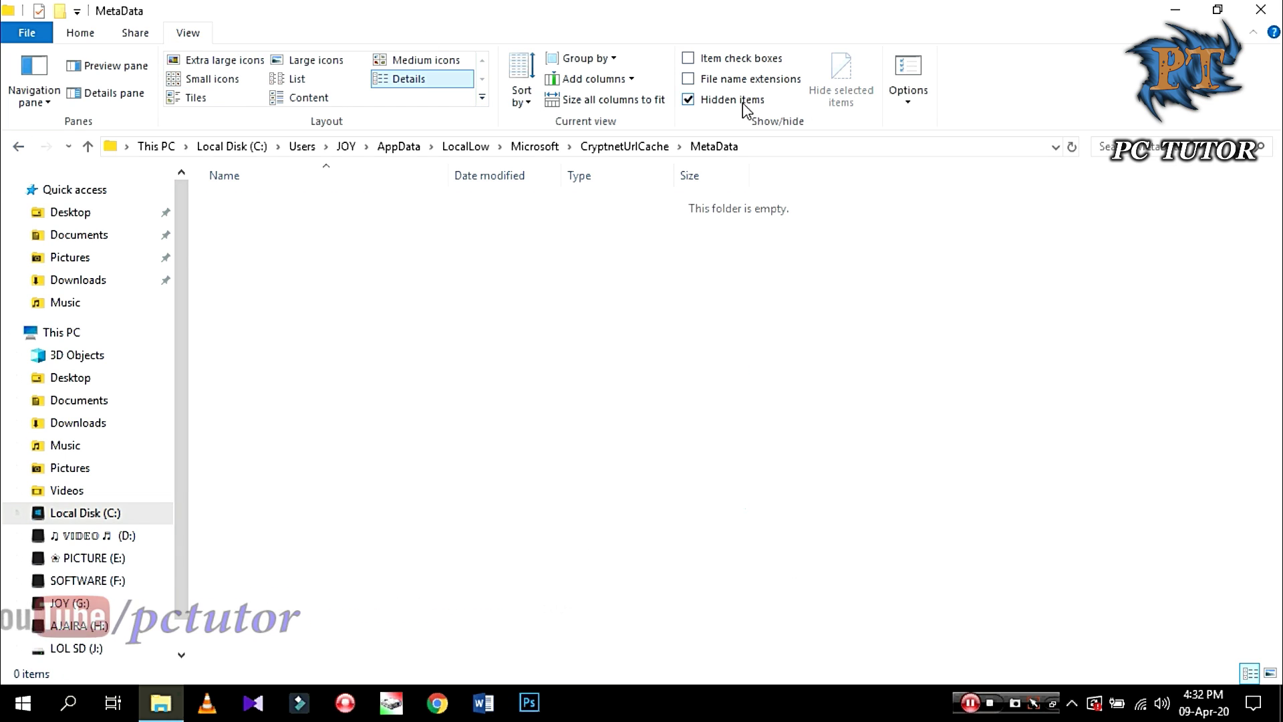
# Turn off the display of hidden items again and close the folder window
pyautogui.click(692, 102)
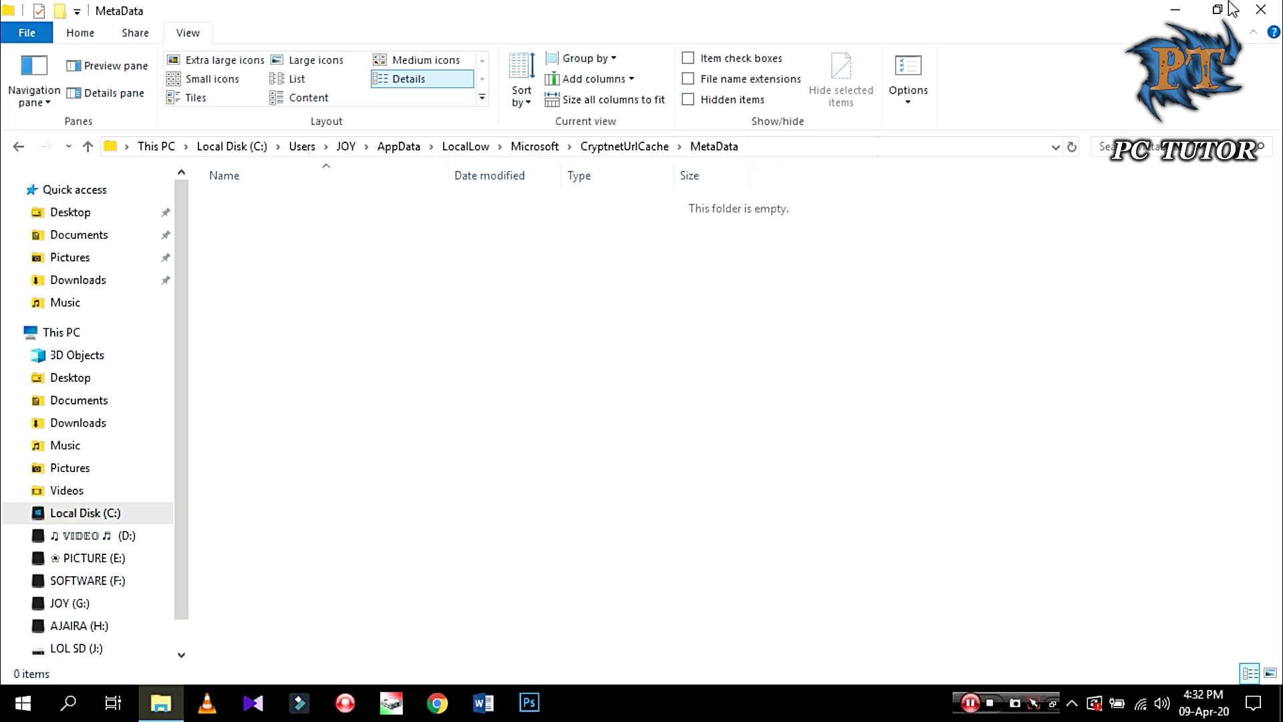
pyautogui.click(1272, 10)
# Empty the Recycle Bin from the desktop and confirm the permanent deletion
pyautogui.rightClick(16, 125)
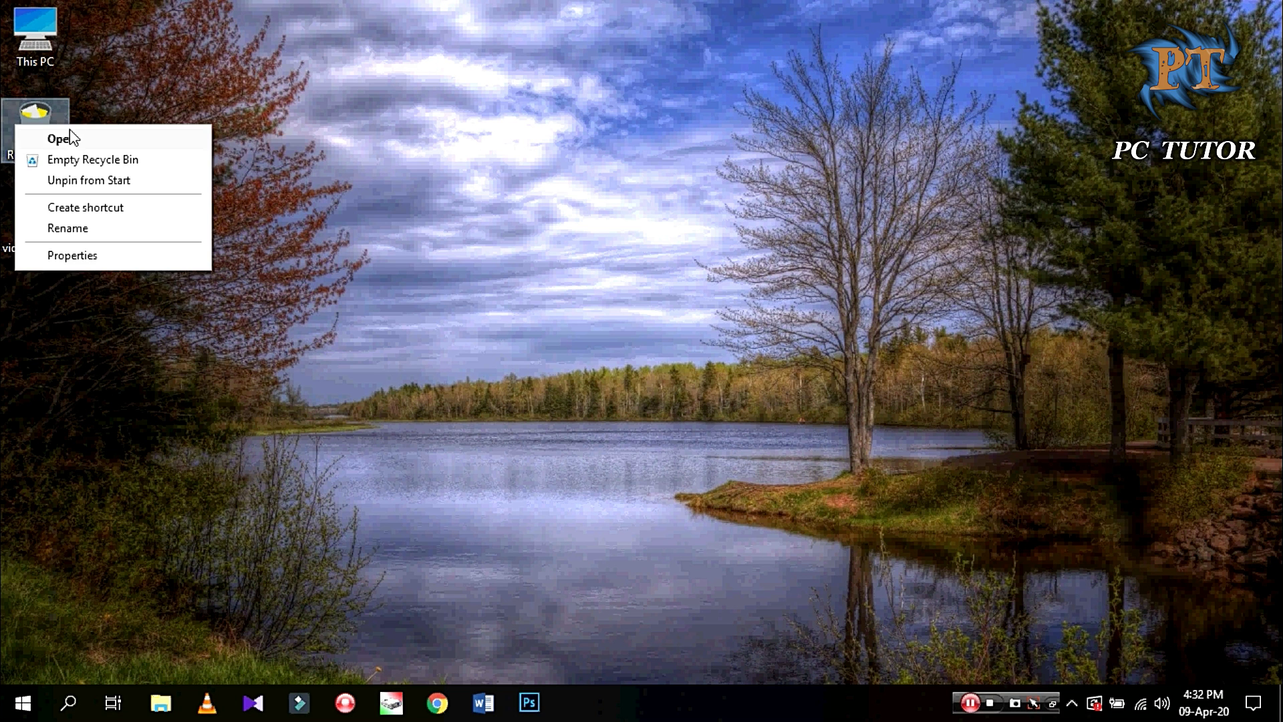
pyautogui.click(92, 161)
pyautogui.click(713, 371)
pyautogui.rightClick(460, 262)
pyautogui.click(511, 320)
pyautogui.rightClick(371, 206)
pyautogui.click(419, 267)
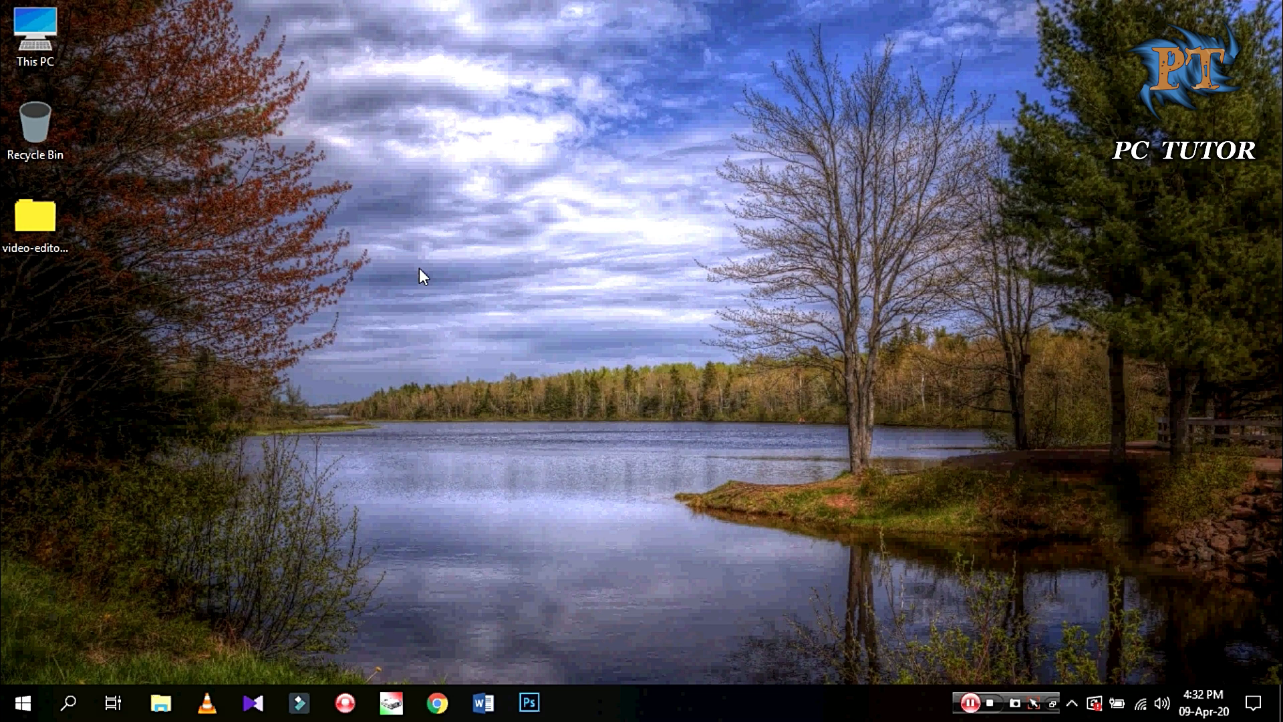
pyautogui.rightClick(382, 347)
pyautogui.click(416, 401)
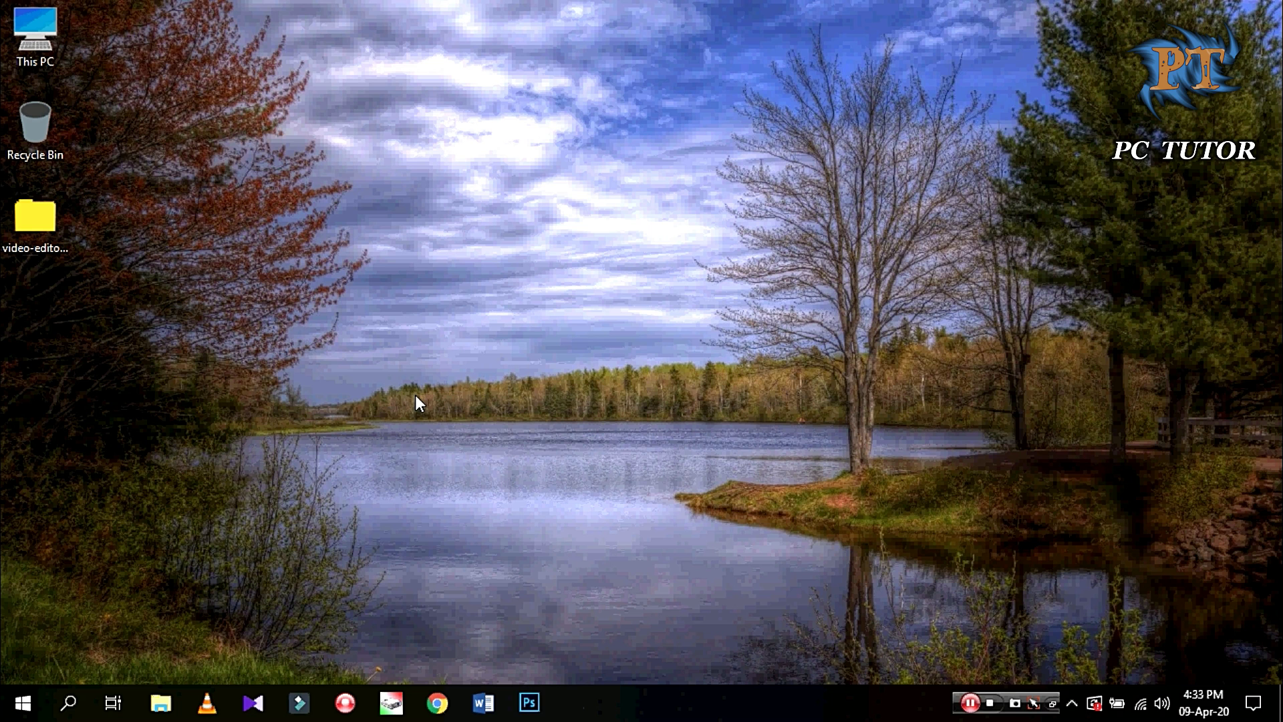
# Run cleanmgr to start Disk Cleanup and choose drive C: as the drive to clean up
pyautogui.press('super+r')
pyautogui.click(325, 579)
pyautogui.doubleClick(325, 579)
pyautogui.click(325, 578)
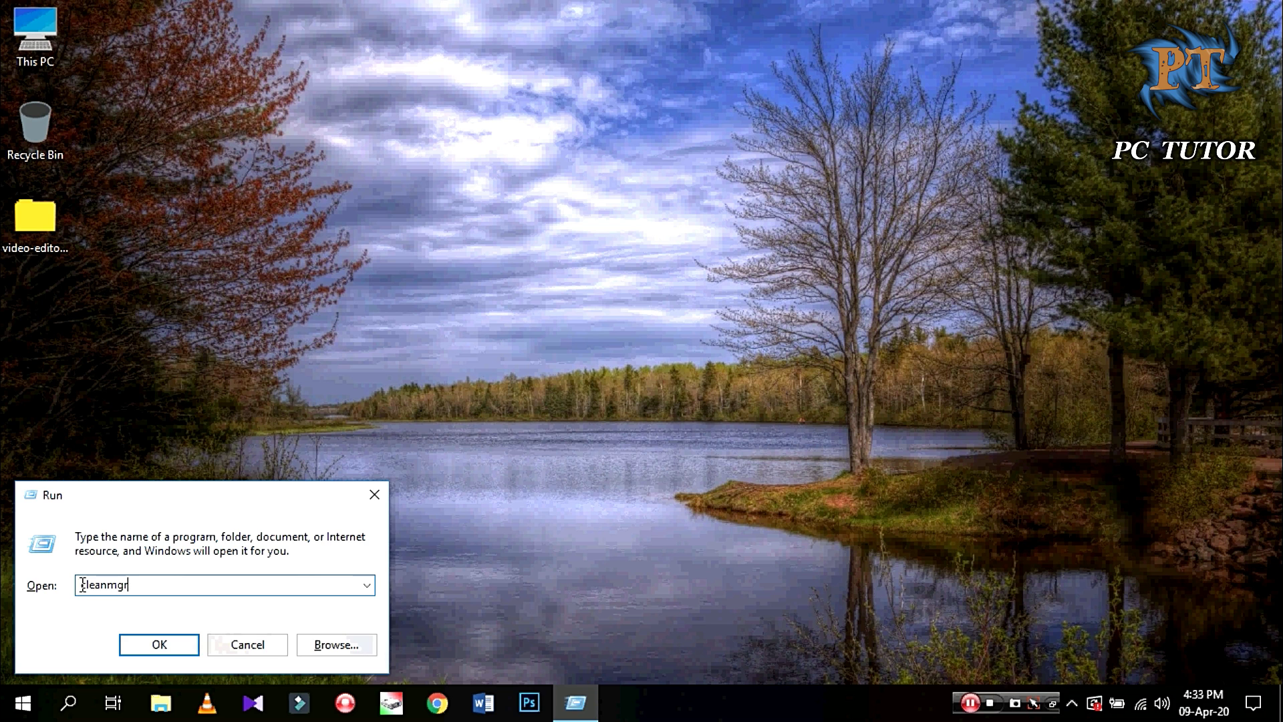
pyautogui.click(170, 651)
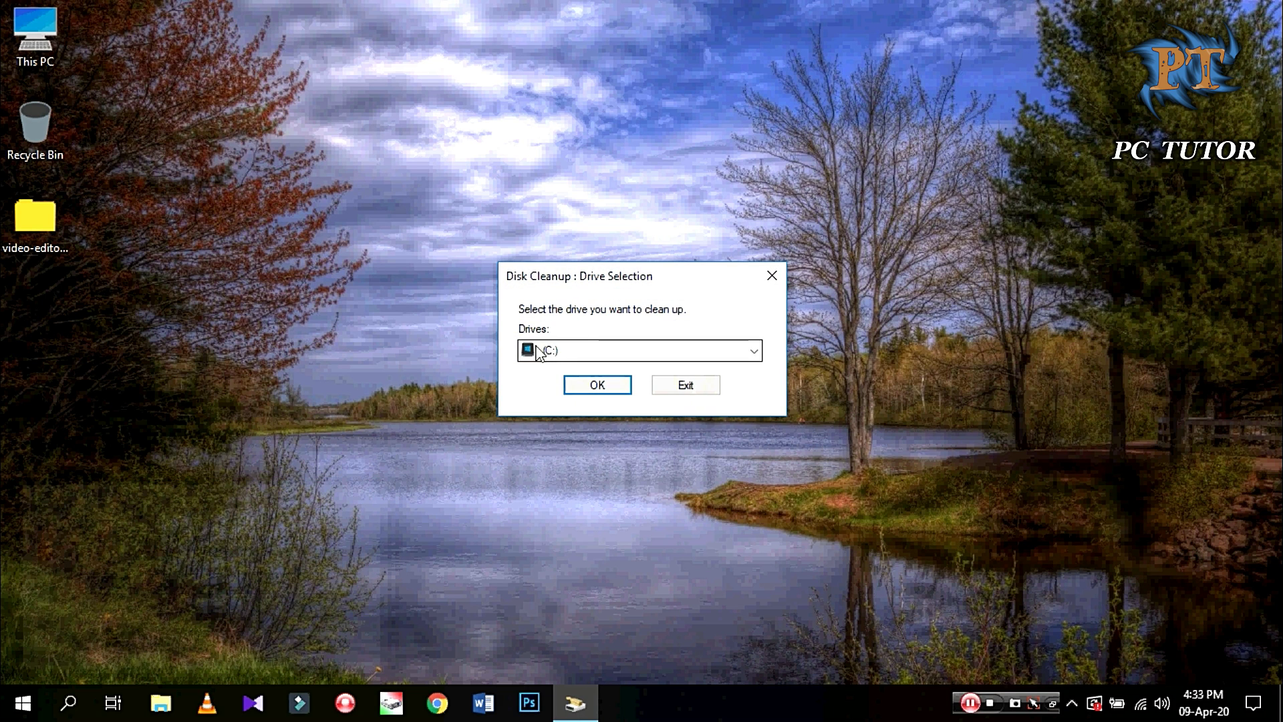
pyautogui.click(592, 385)
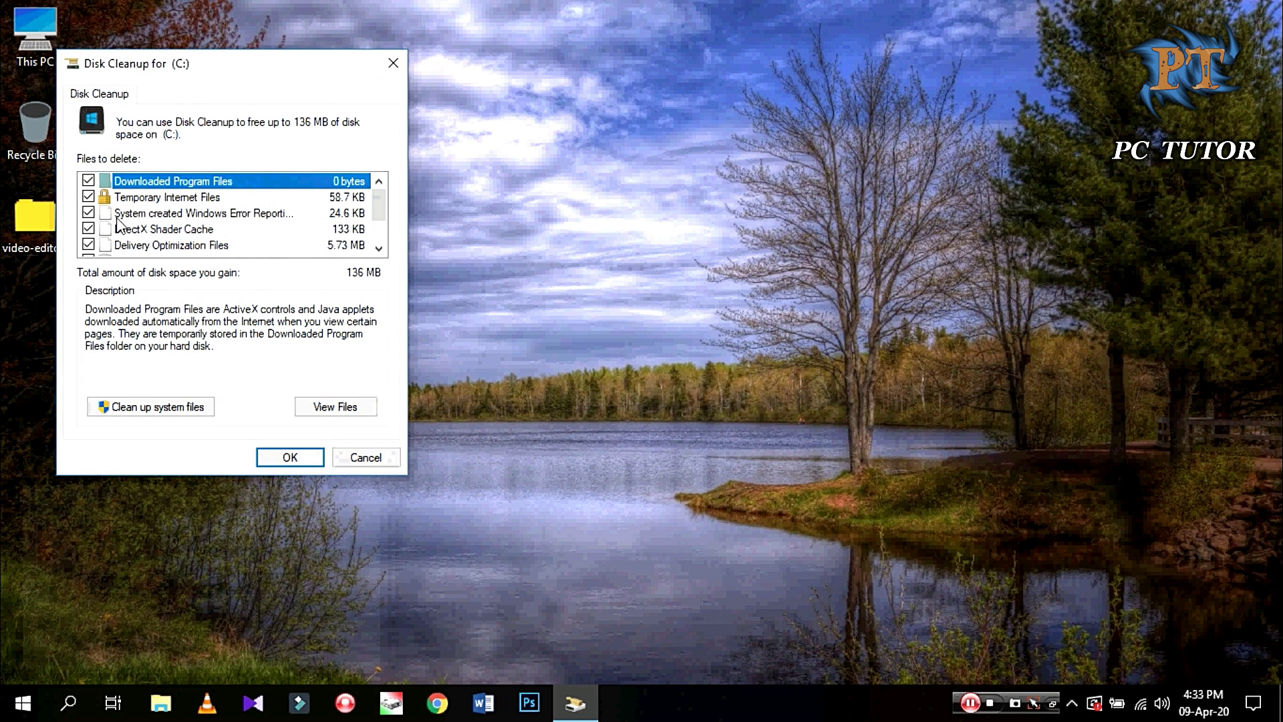
# Permanently delete all the checked file categories on drive C:, including Temporary files and Thumbnails
pyautogui.scroll(-1, 119, 223)
pyautogui.click(89, 245)
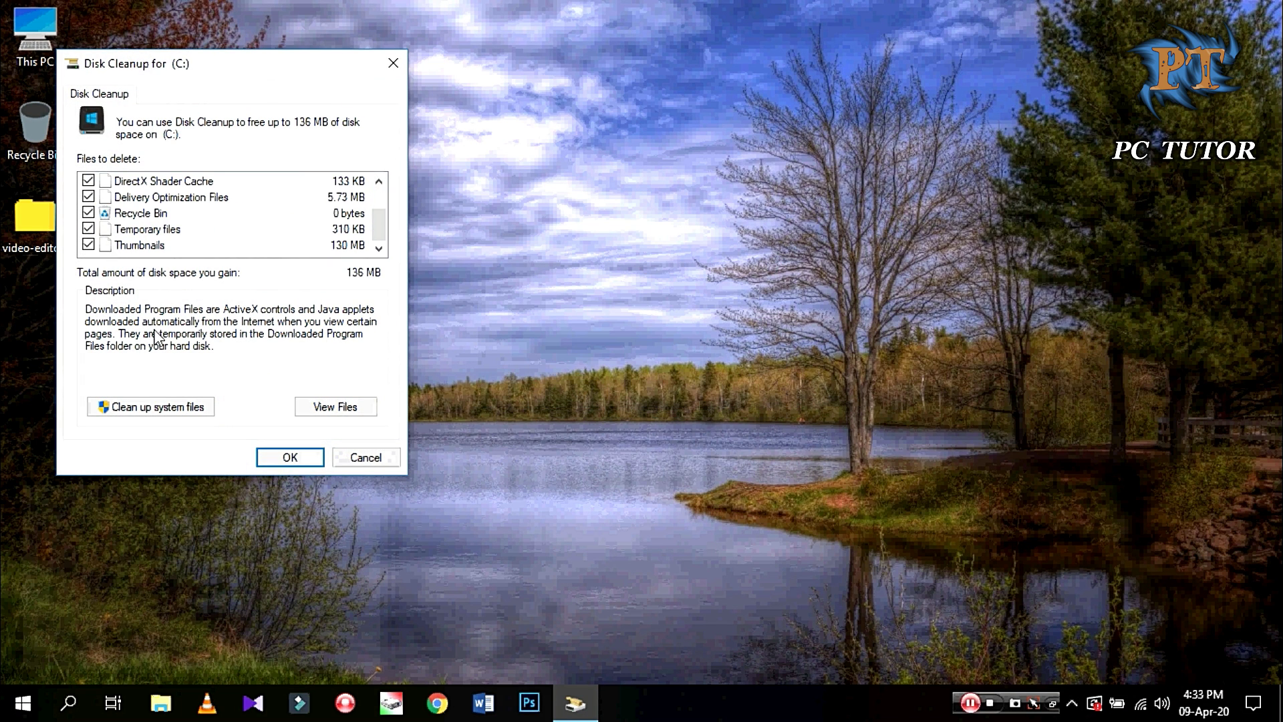
pyautogui.click(283, 454)
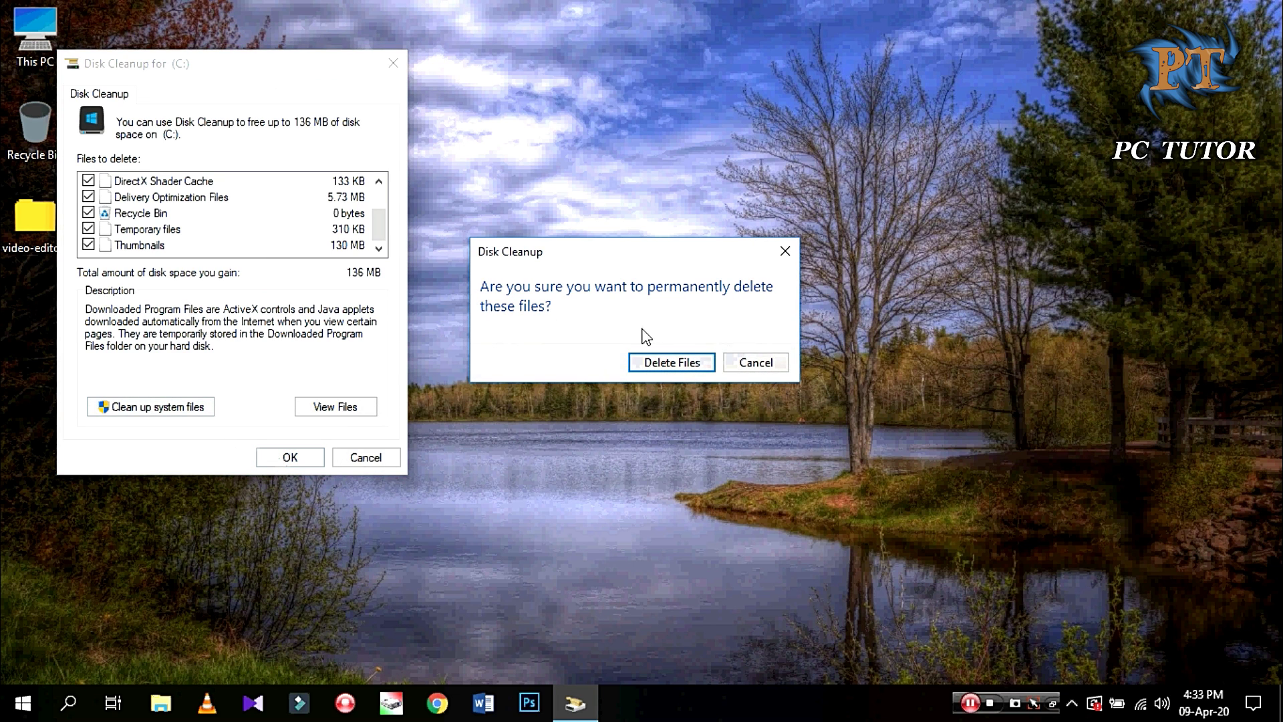
pyautogui.click(683, 362)
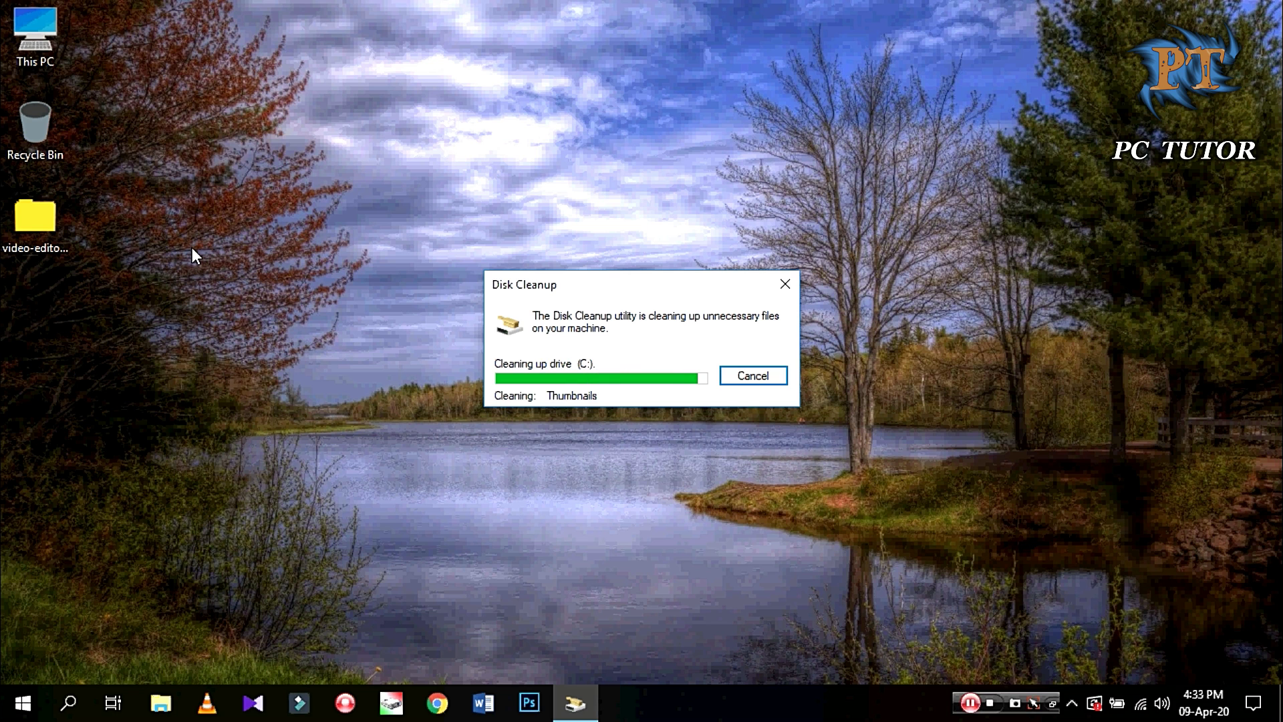
pyautogui.rightClick(279, 179)
pyautogui.click(299, 240)
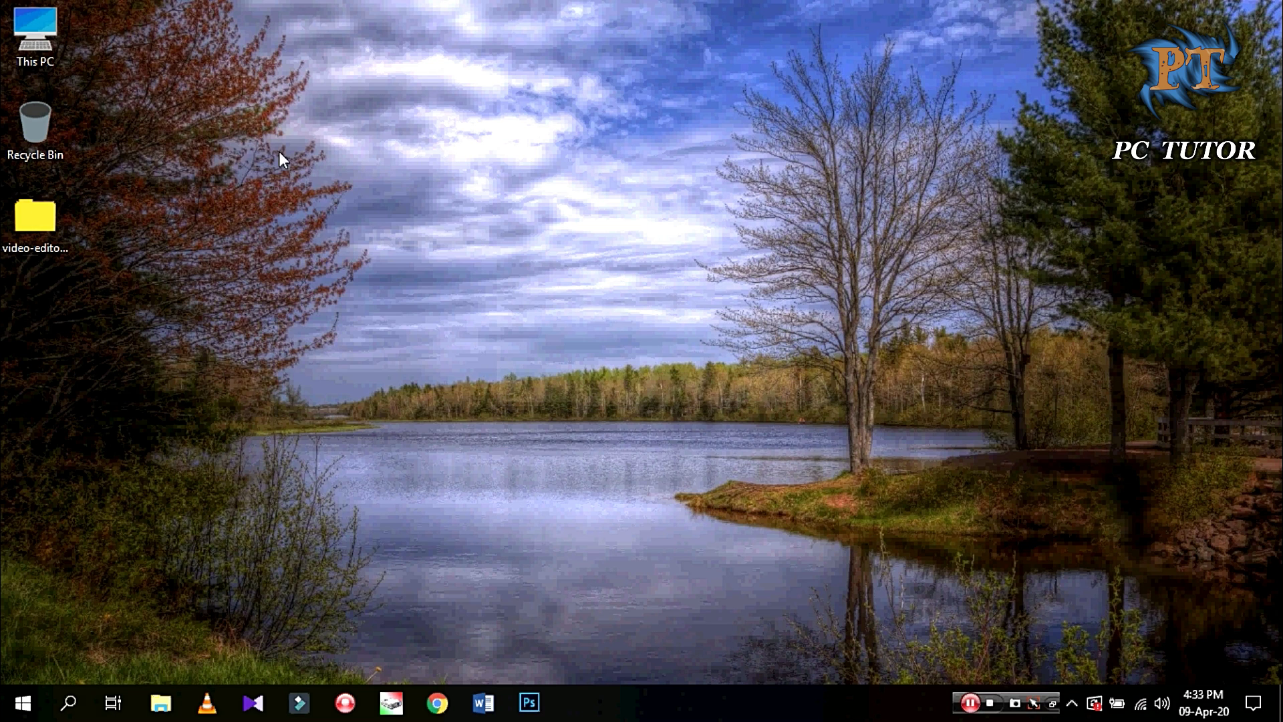
# Open the properties of Local Disk (C:) from This PC and launch the drive optimization and defragmentation tool
pyautogui.doubleClick(35, 32)
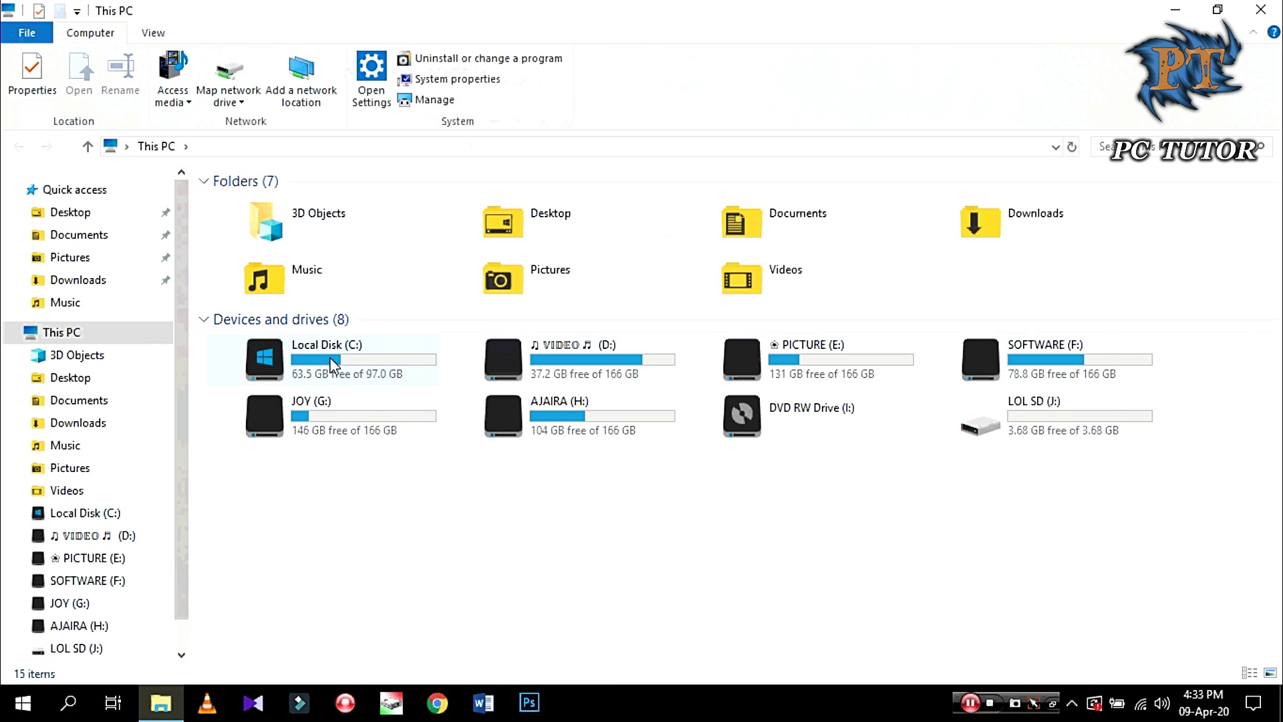
pyautogui.rightClick(317, 359)
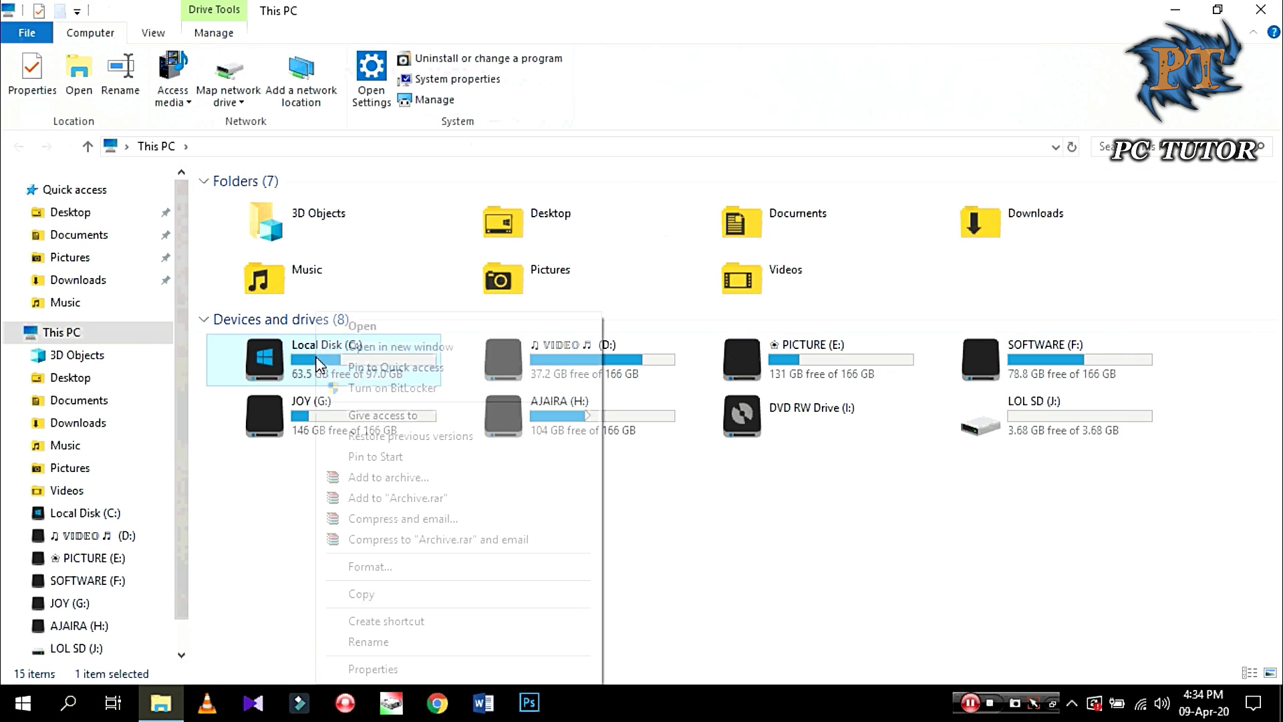
pyautogui.click(380, 672)
pyautogui.click(446, 269)
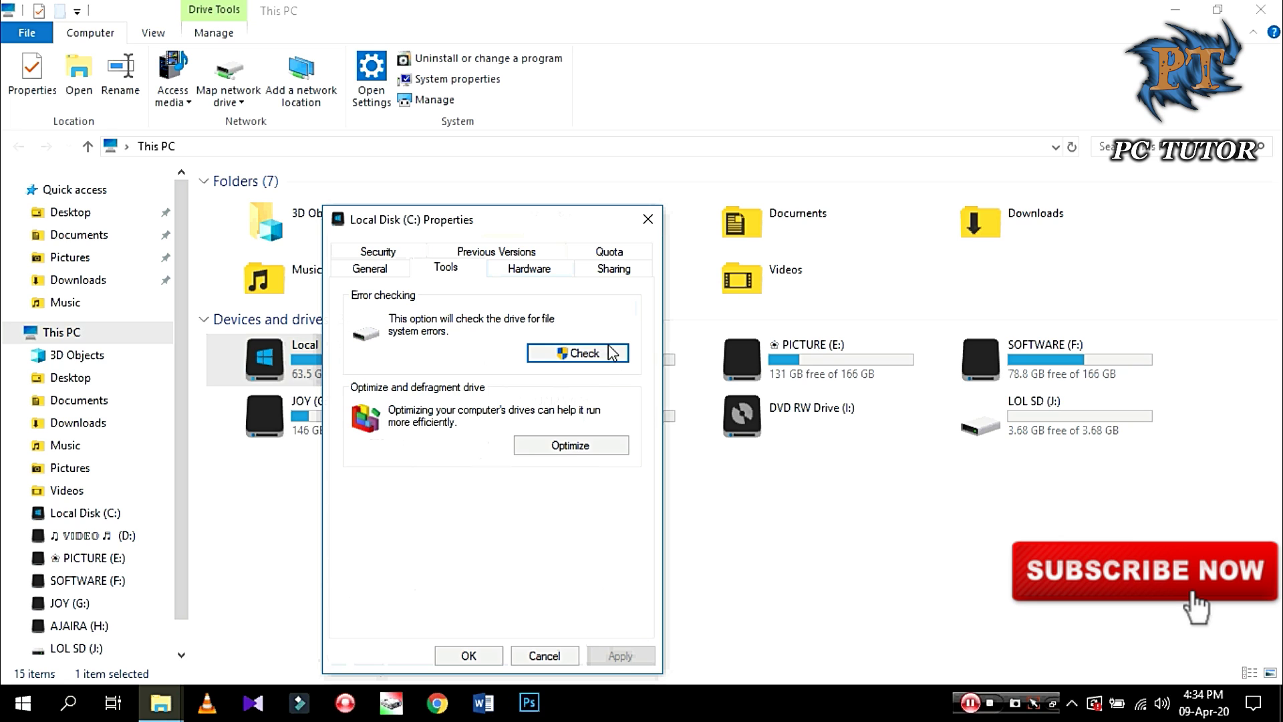
pyautogui.click(565, 447)
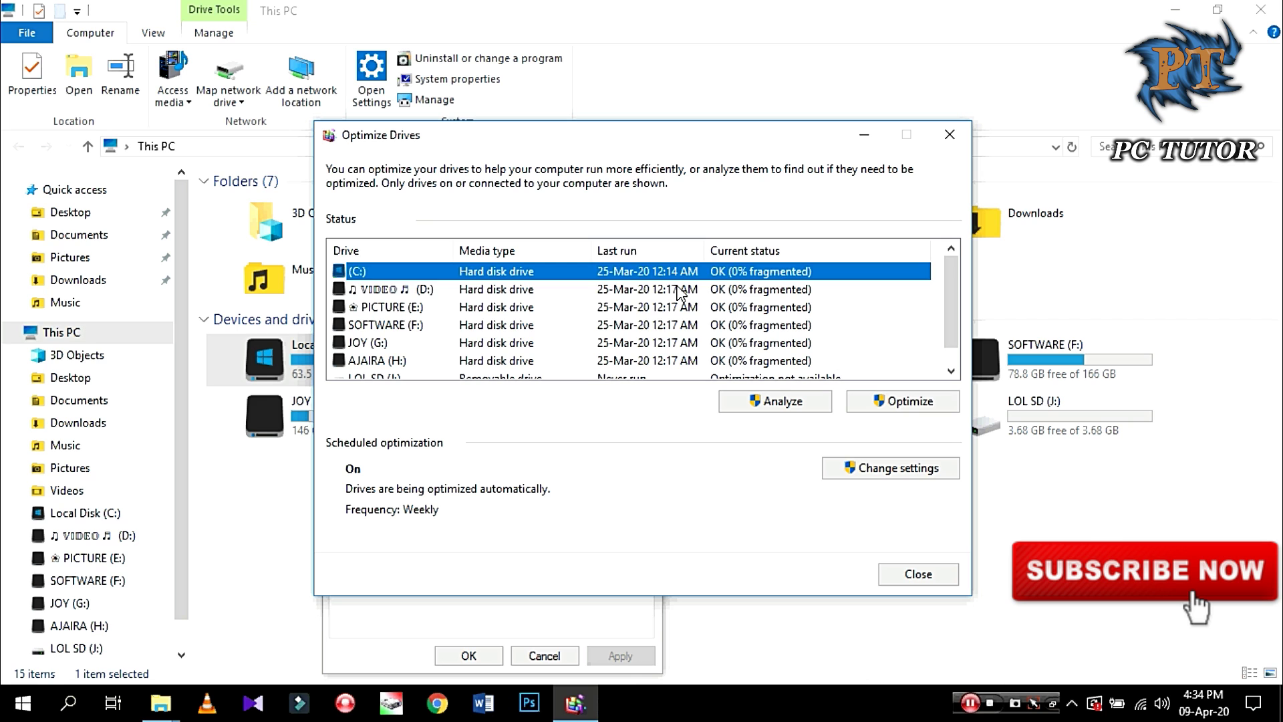
# Start optimizing drive C: in the list of drives
pyautogui.click(732, 287)
pyautogui.click(732, 275)
pyautogui.click(893, 403)
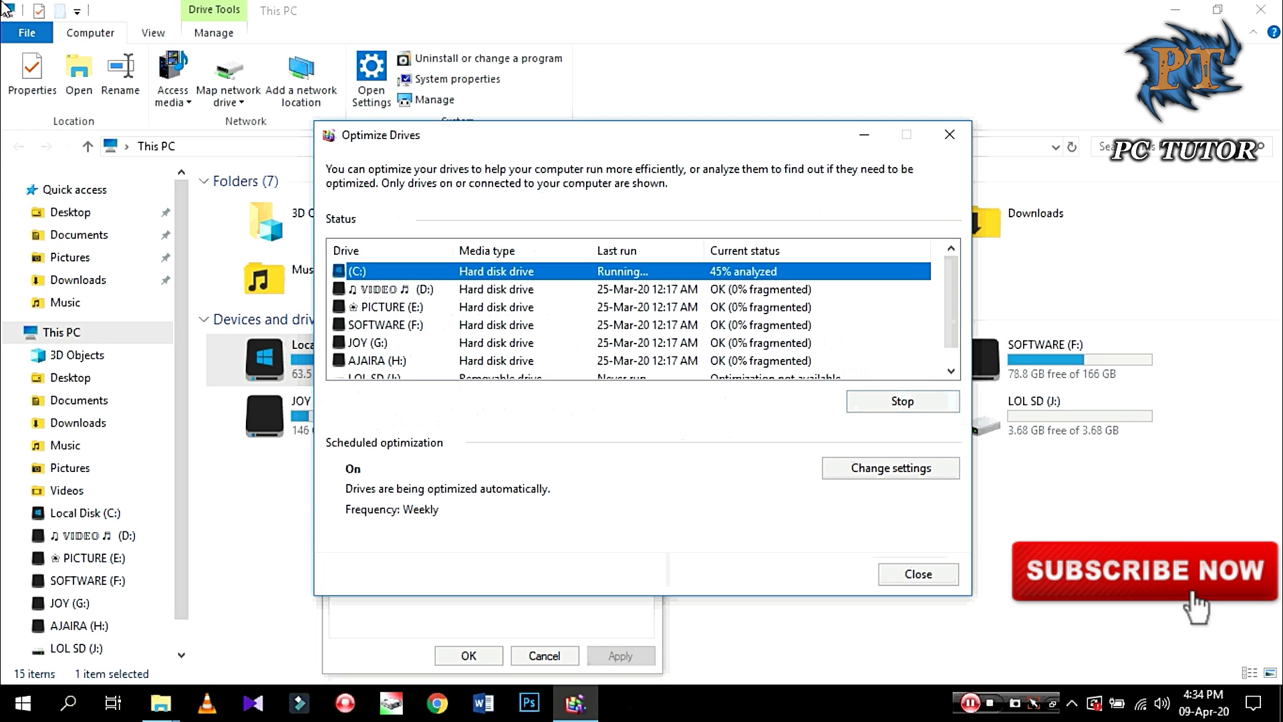
# Optimize the VIDEO (D:), PICTURE (E:) and SOFTWARE (F:) drives one after another
pyautogui.click(592, 290)
pyautogui.press('Return')
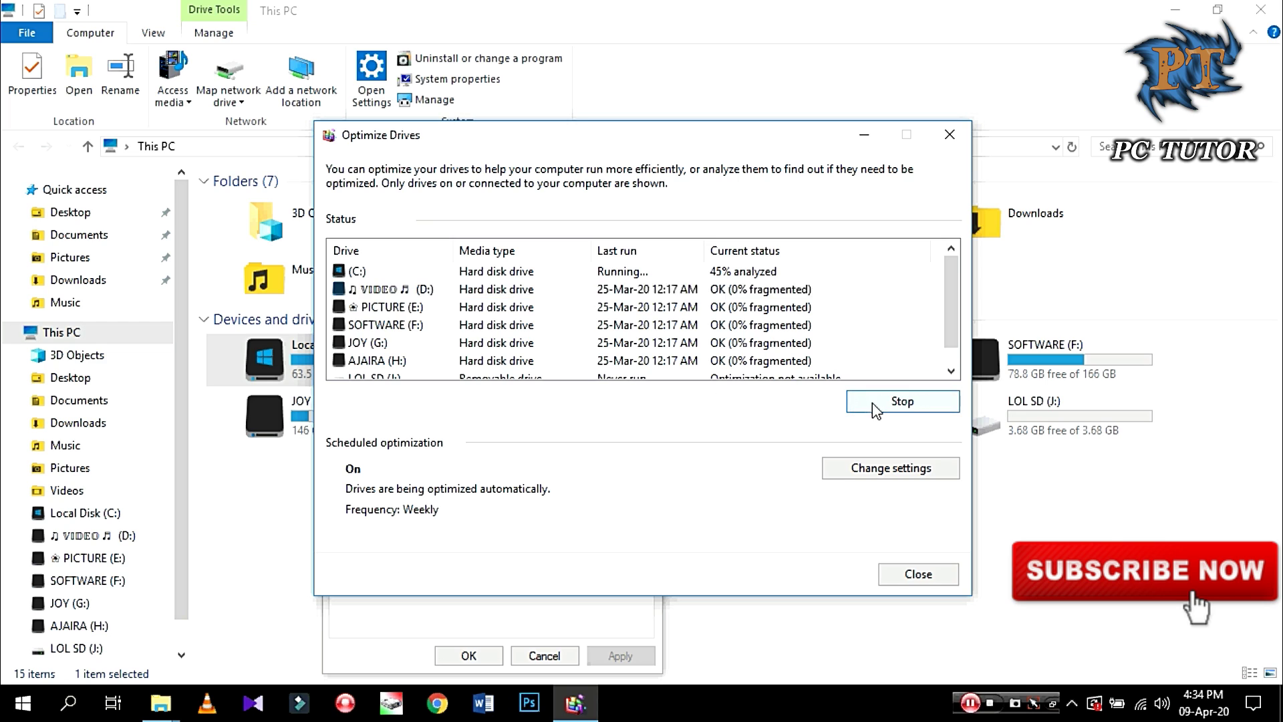
pyautogui.click(627, 313)
pyautogui.press('Return')
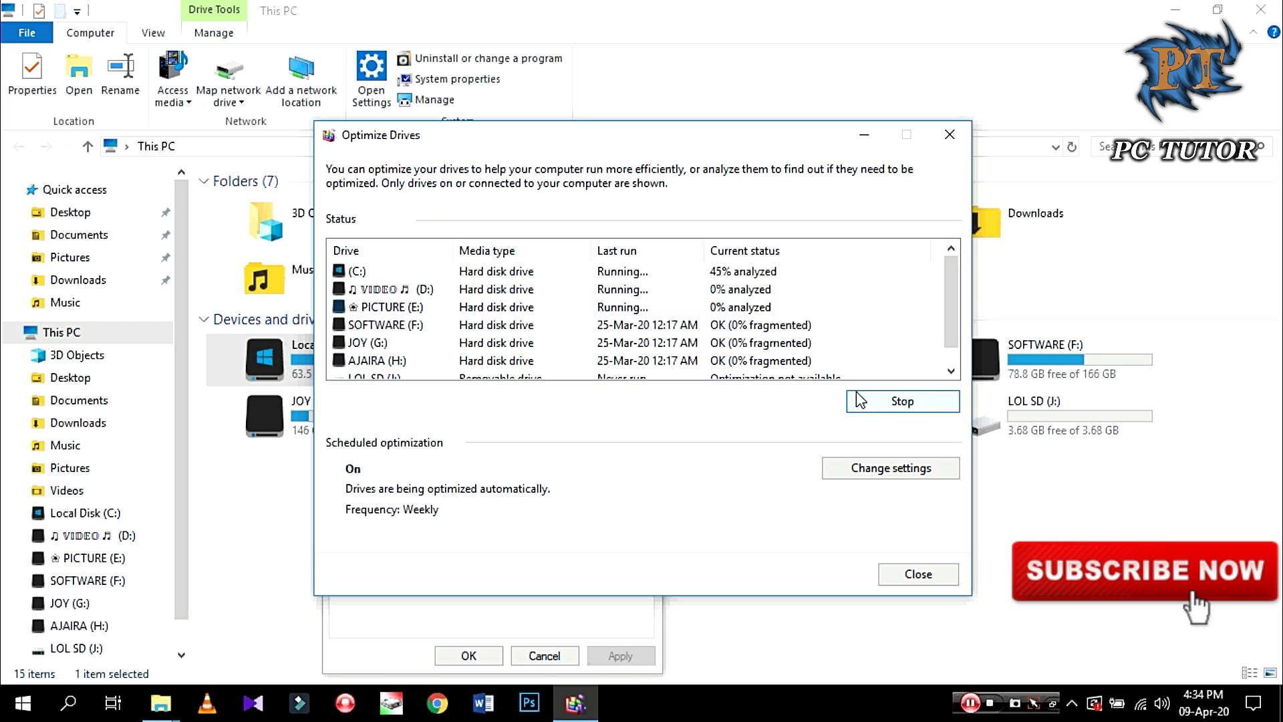
pyautogui.click(696, 330)
pyautogui.click(855, 401)
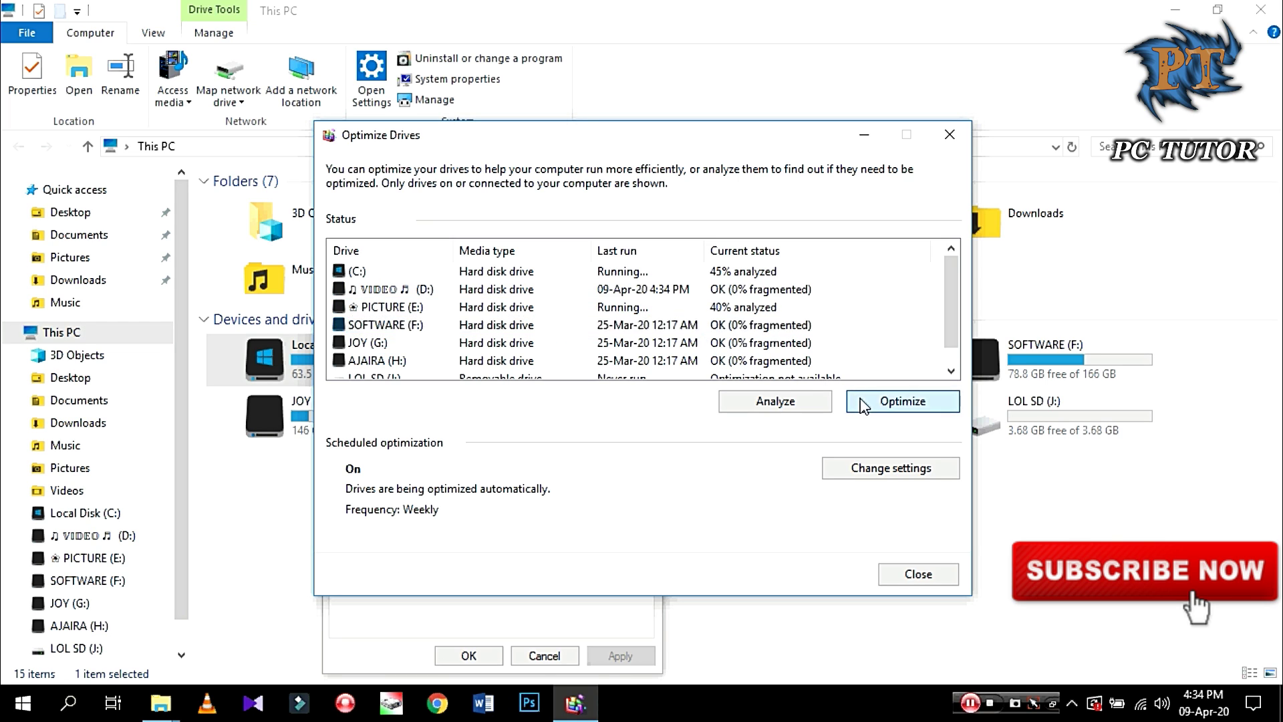
# Go through the remaining drives JOY (G:), AJAIRA (H:) and LOL SD (J:) and examine their optimization status
pyautogui.click(678, 343)
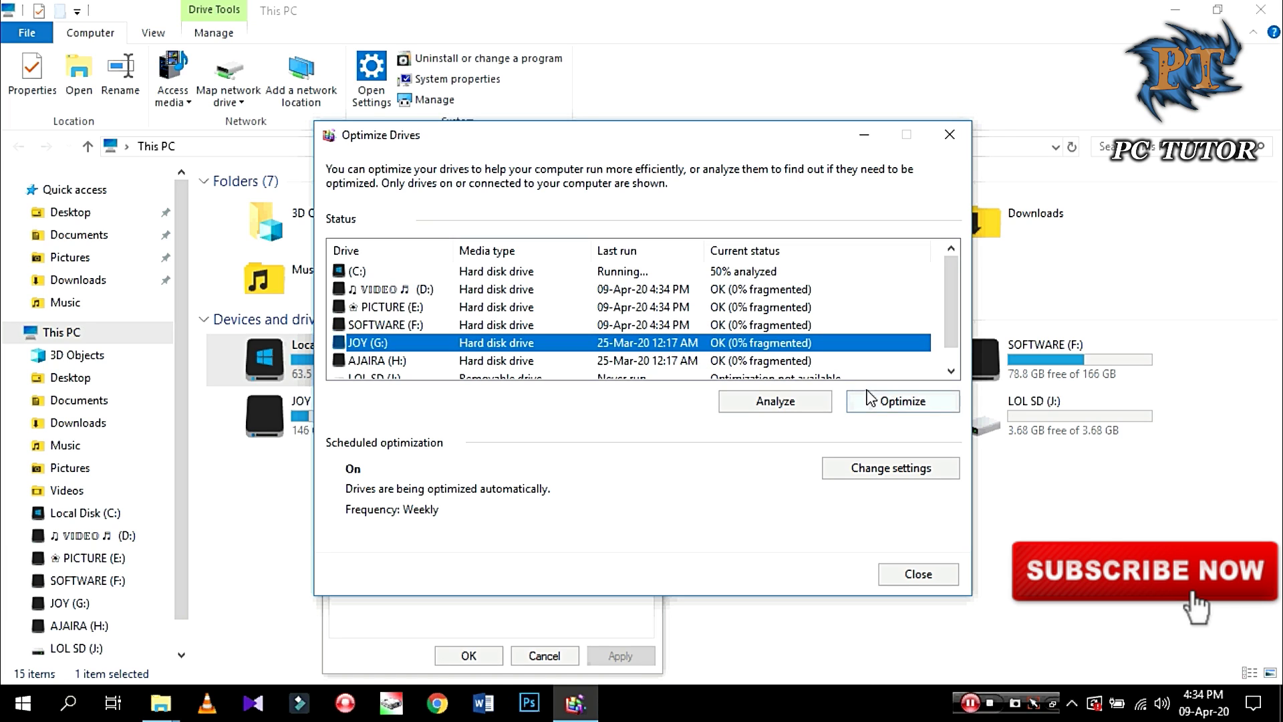
pyautogui.click(748, 364)
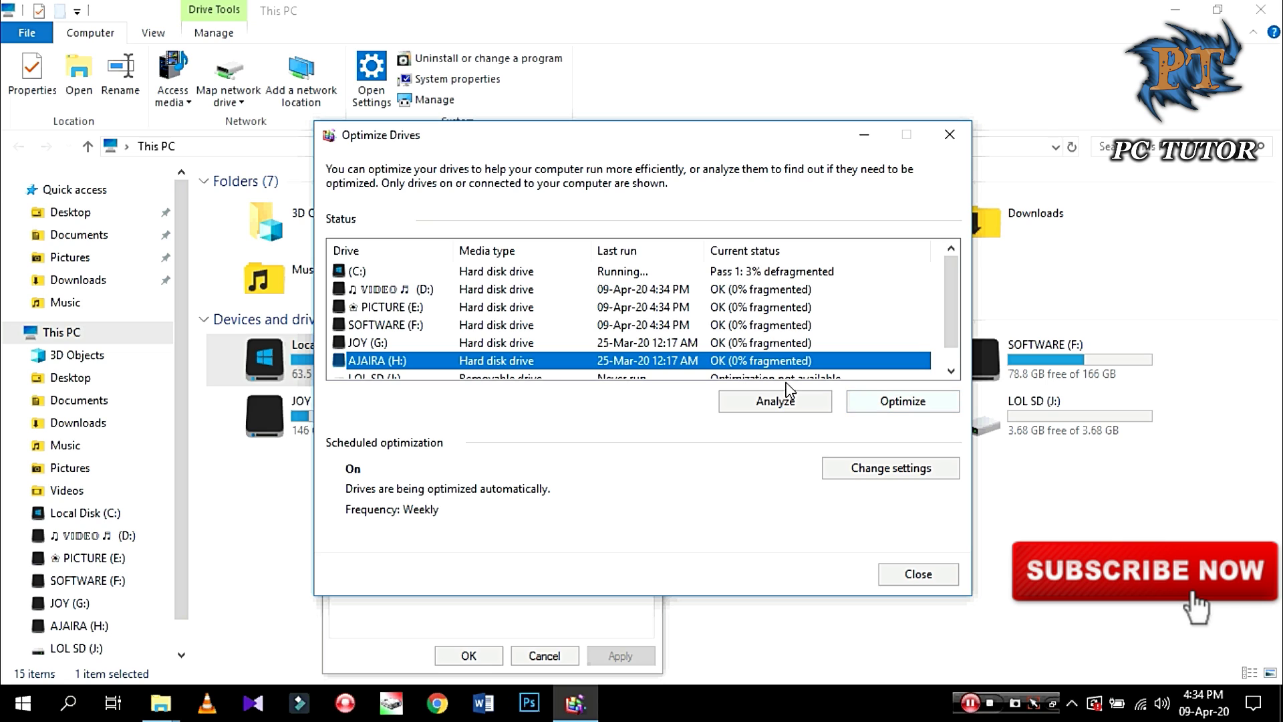
pyautogui.scroll(-1, 743, 342)
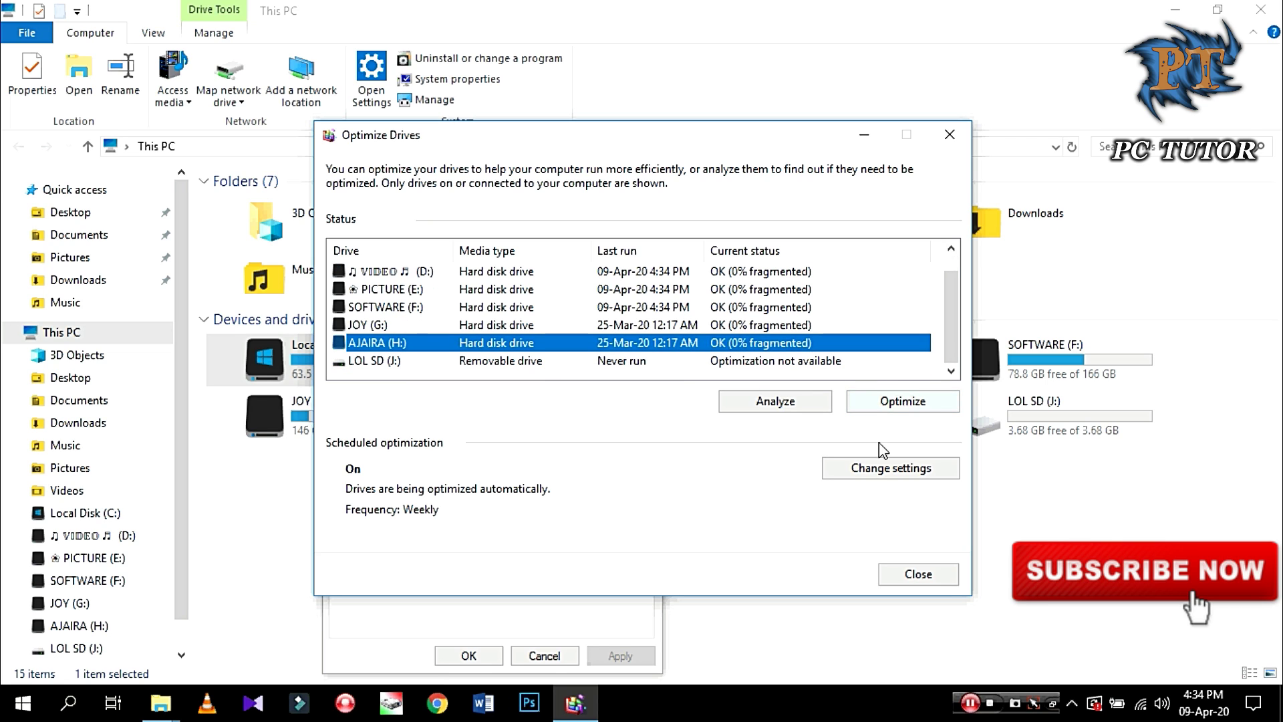
pyautogui.click(675, 367)
# Close the Optimize Drives window, accept the drive C: properties and close This PC
pyautogui.click(917, 572)
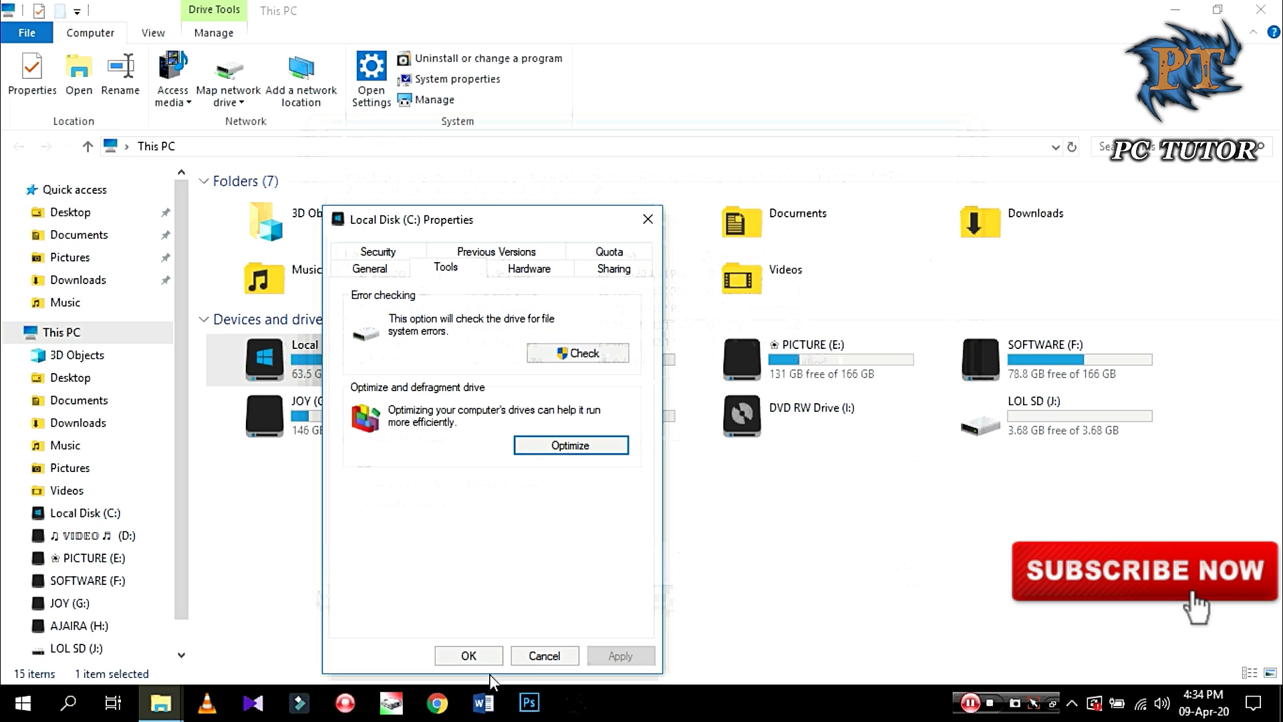
pyautogui.click(471, 657)
pyautogui.click(1261, 9)
# Refresh the desktop three times
pyautogui.rightClick(509, 209)
pyautogui.click(532, 263)
pyautogui.rightClick(468, 256)
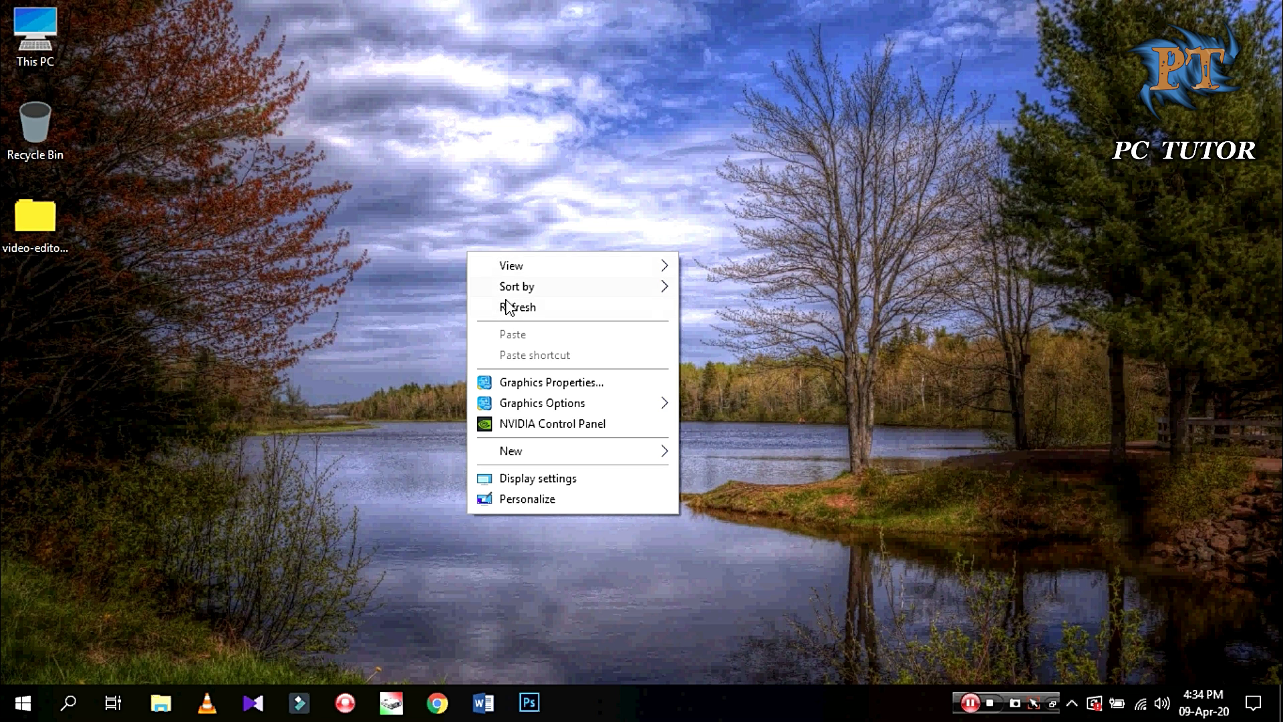
pyautogui.click(506, 306)
pyautogui.rightClick(363, 207)
pyautogui.click(415, 264)
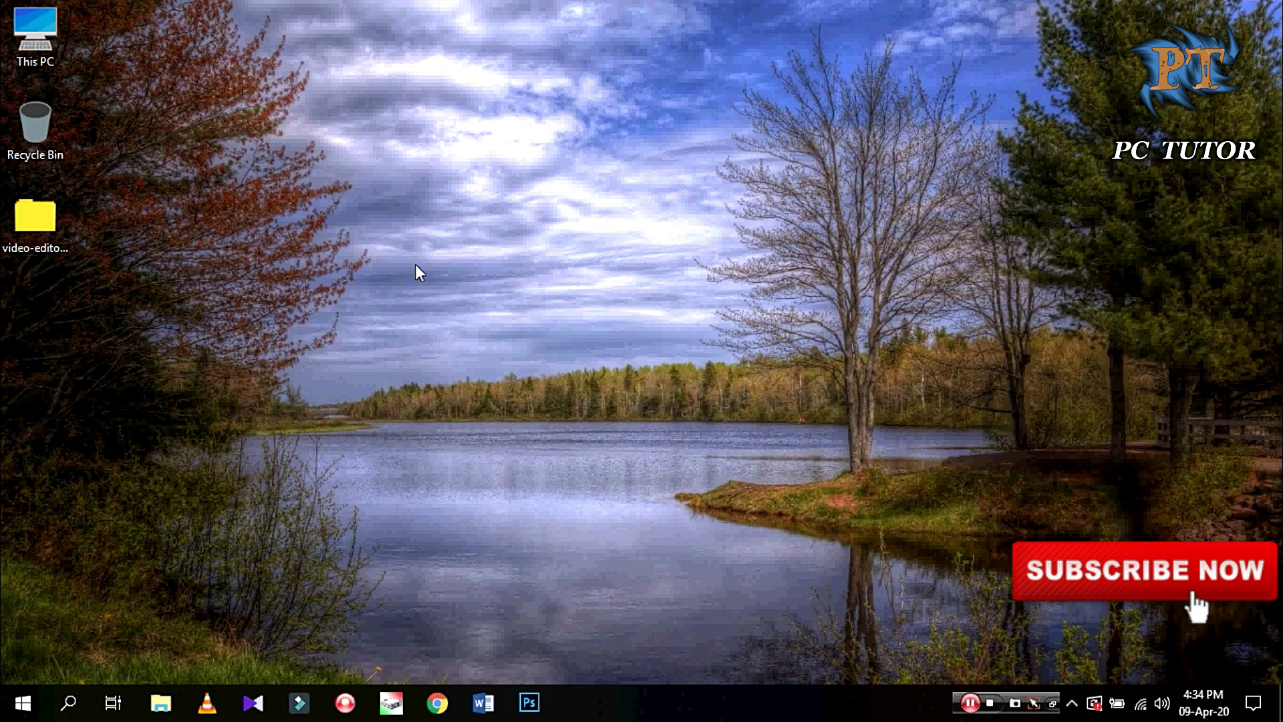